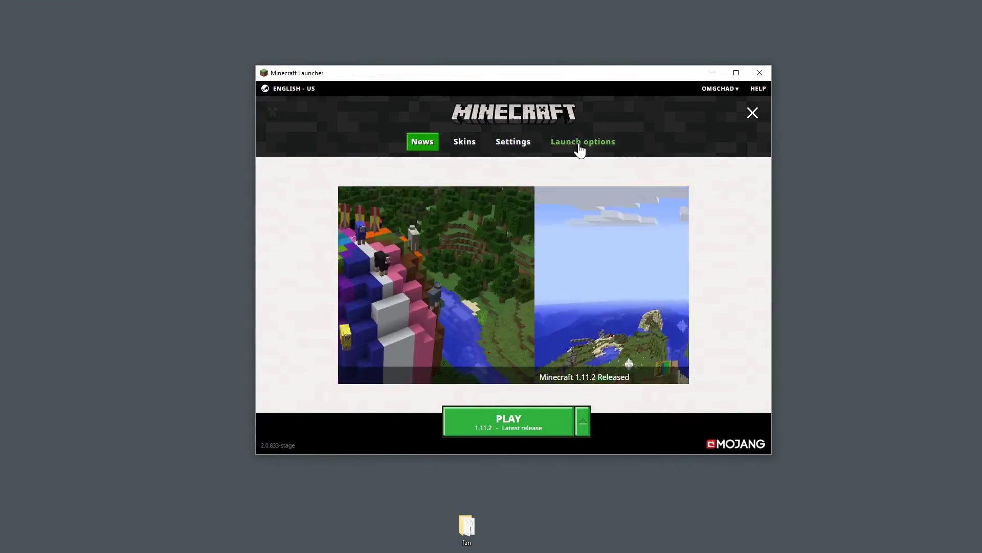
Show the Minecraft Launcher's launch options listing the game installations.
left_click(584, 148)
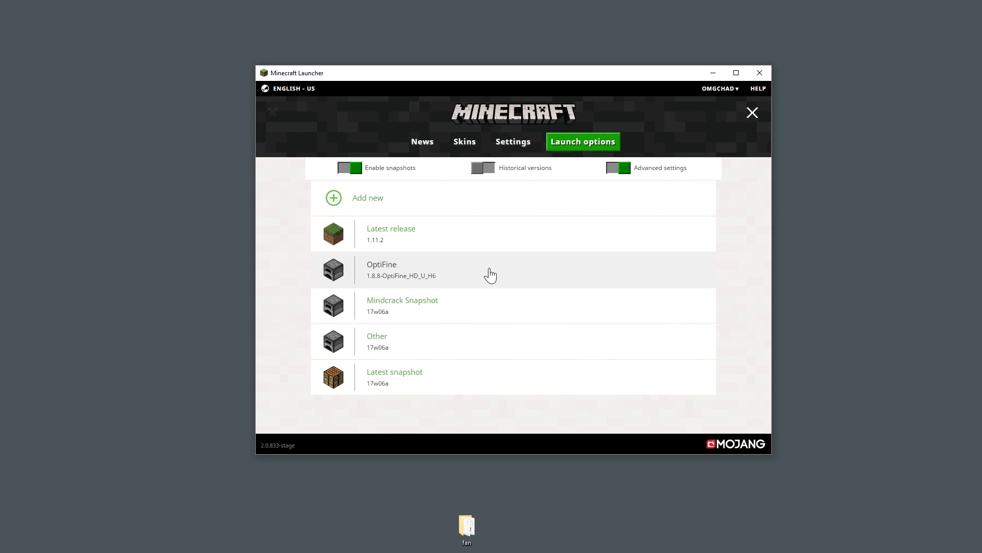
Open the Latest release installation's settings and open its .minecraft game directory in File Explorer.
left_click(451, 233)
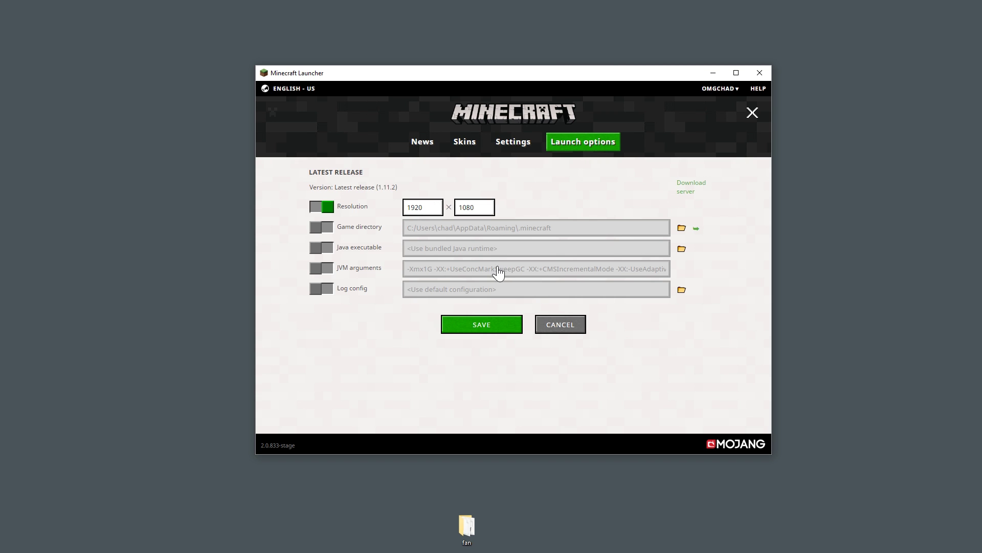
left_click(559, 325)
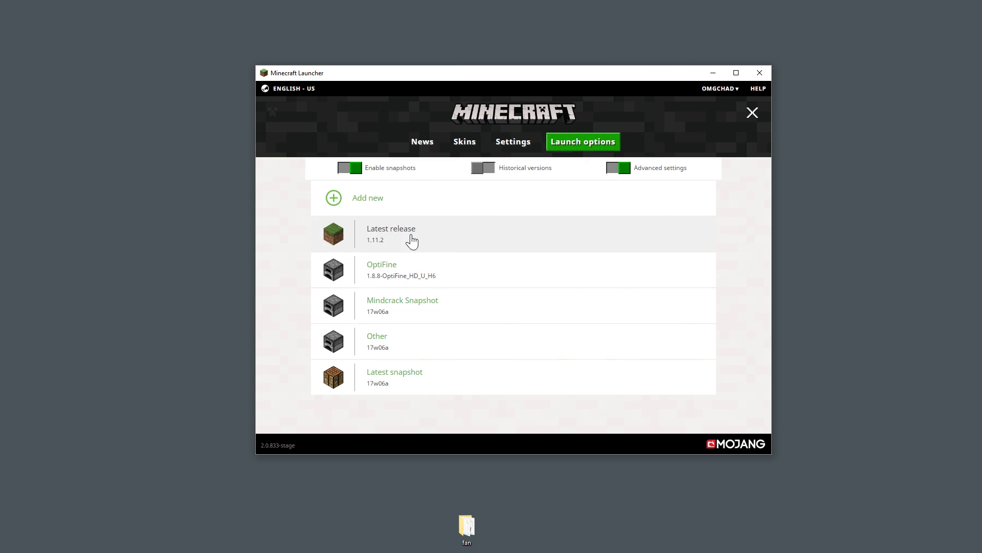
left_click(376, 249)
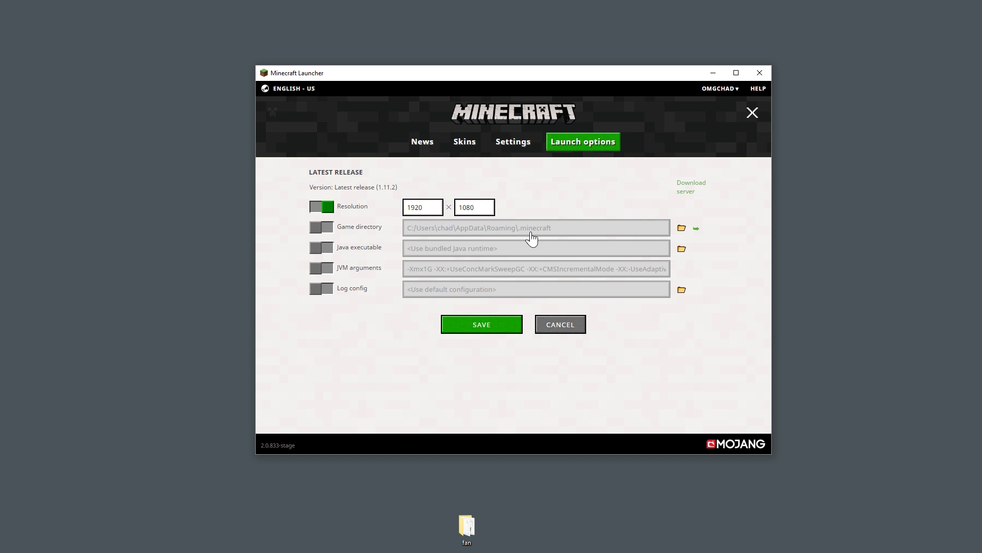
left_click(696, 231)
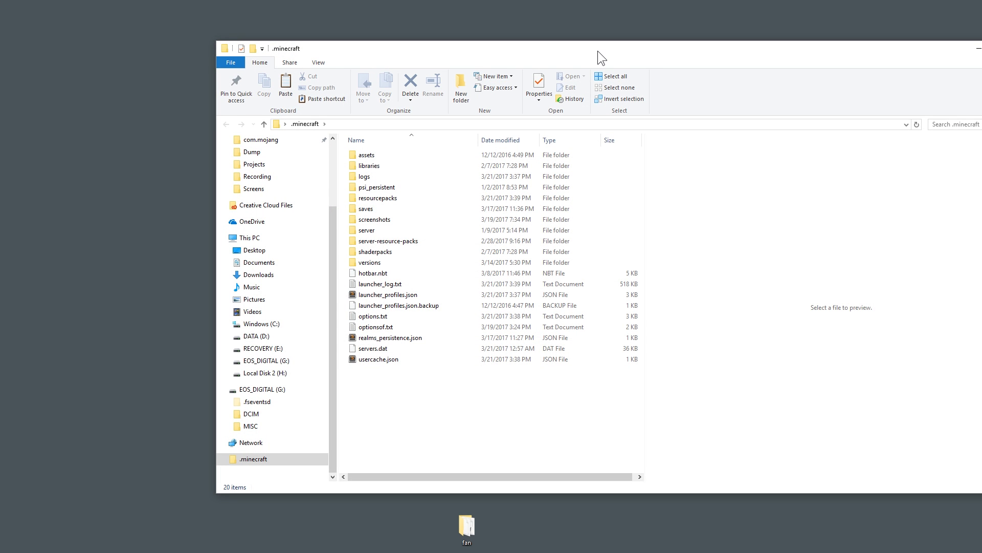
Move and enlarge the Explorer window, then open versions\1.11.2.
left_click_drag(598, 51, 399, 17)
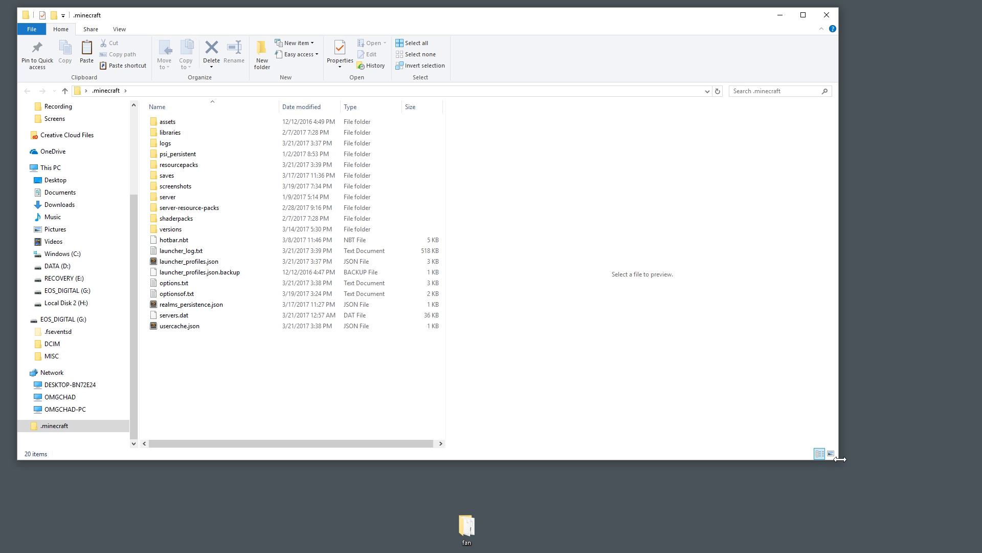
left_click_drag(839, 463, 975, 538)
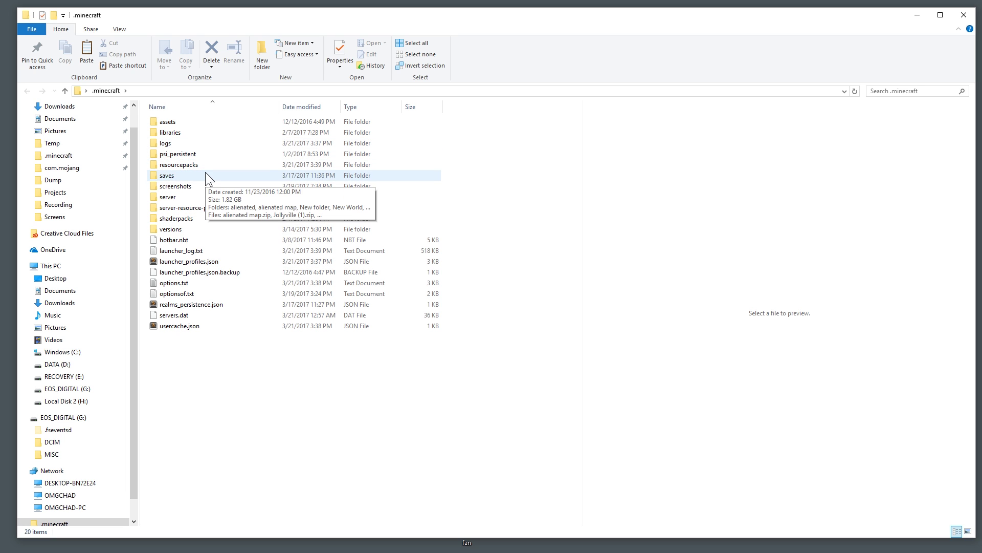
double_click(188, 230)
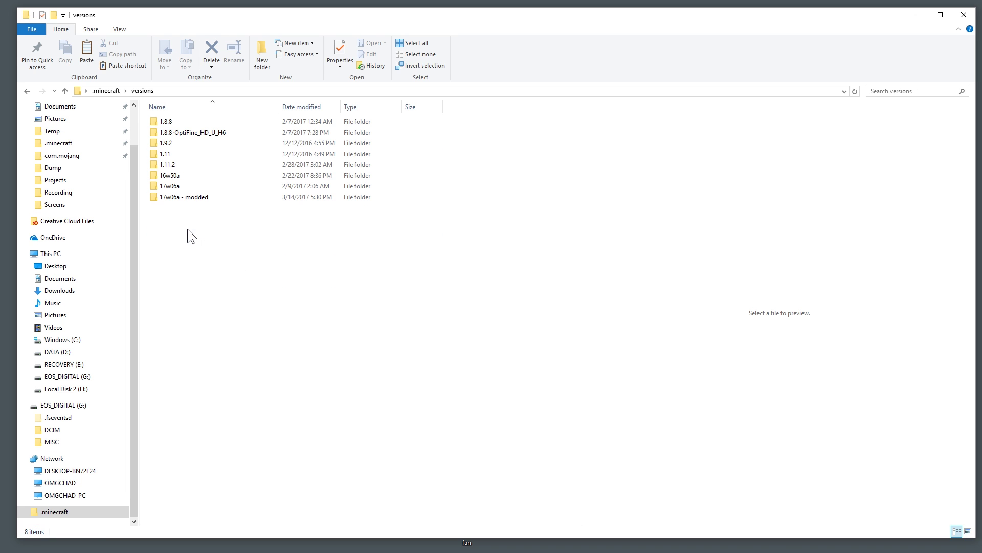
left_click(169, 164)
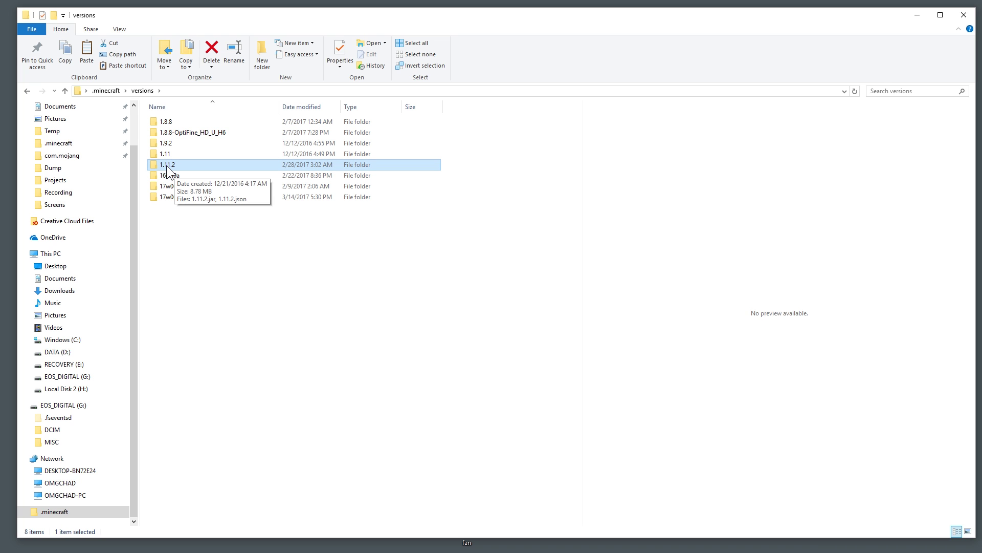
double_click(167, 165)
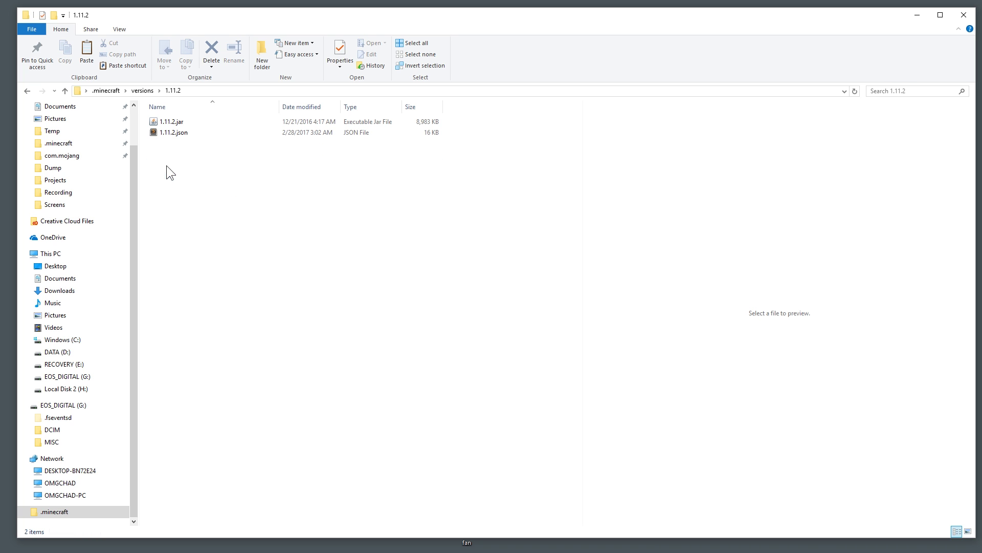
Copy 1.11.2.jar and return to the .minecraft folder.
left_click(174, 133)
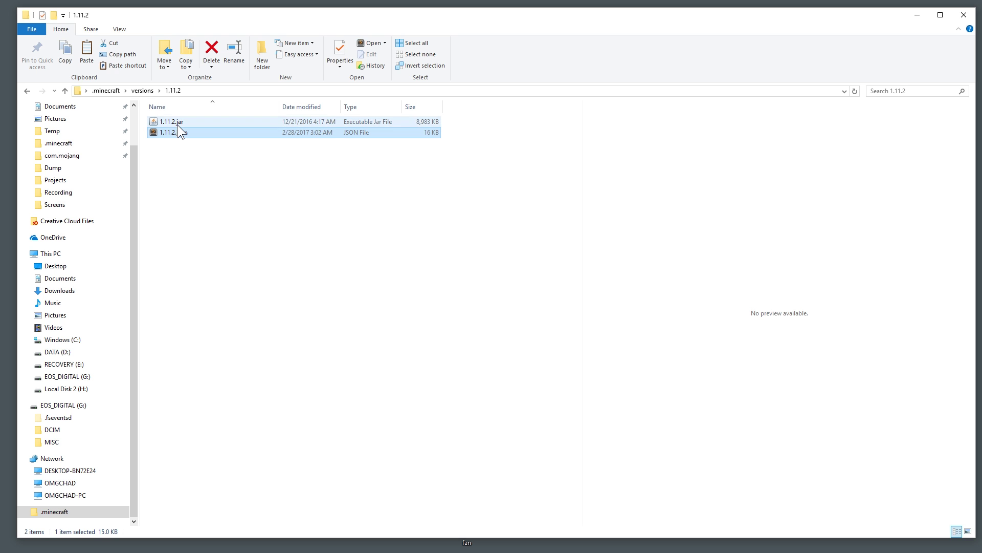
left_click(177, 124)
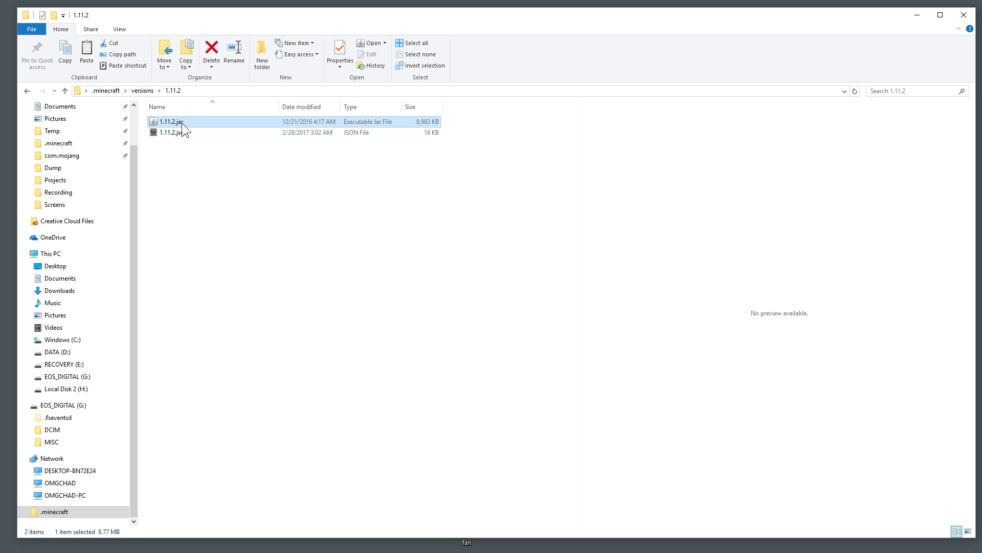
right_click(182, 123)
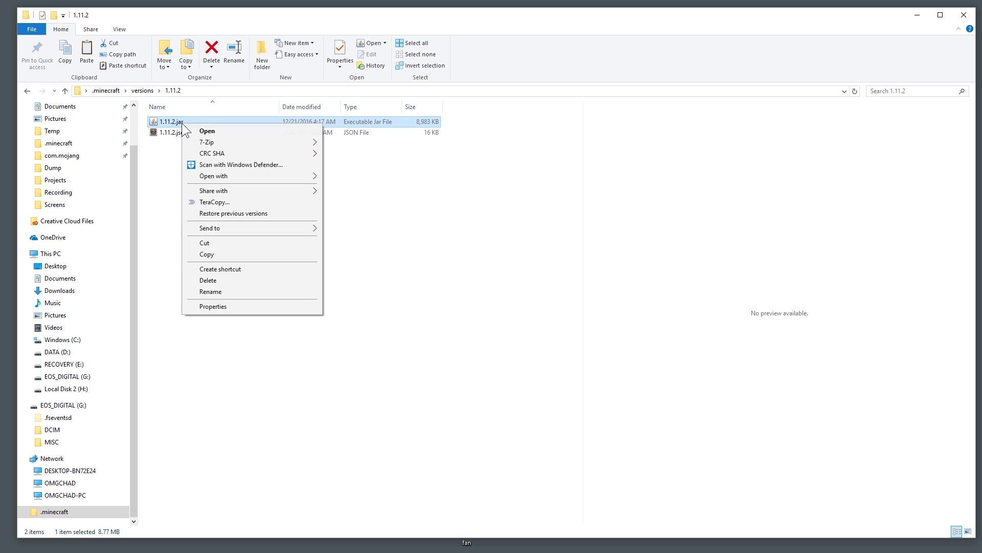
left_click(217, 251)
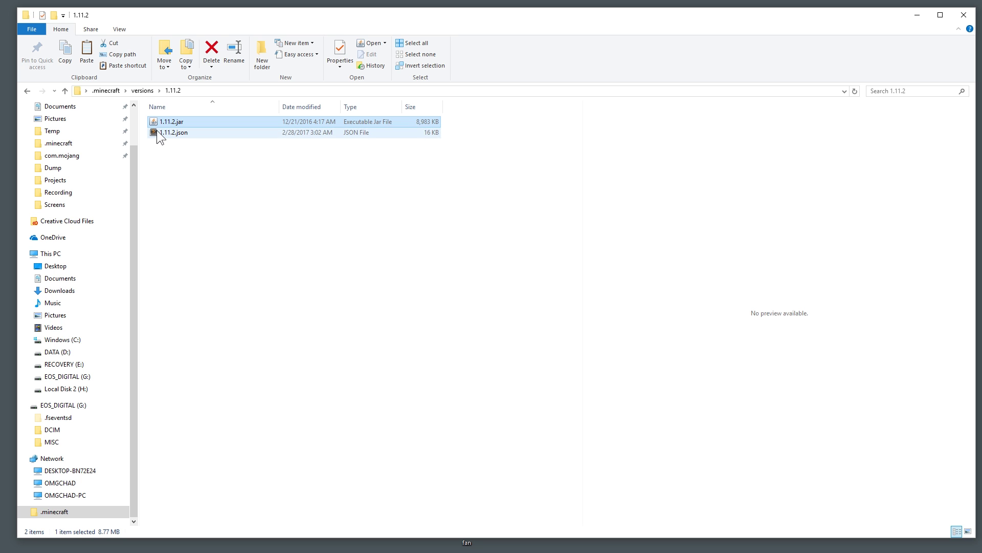
left_click(106, 91)
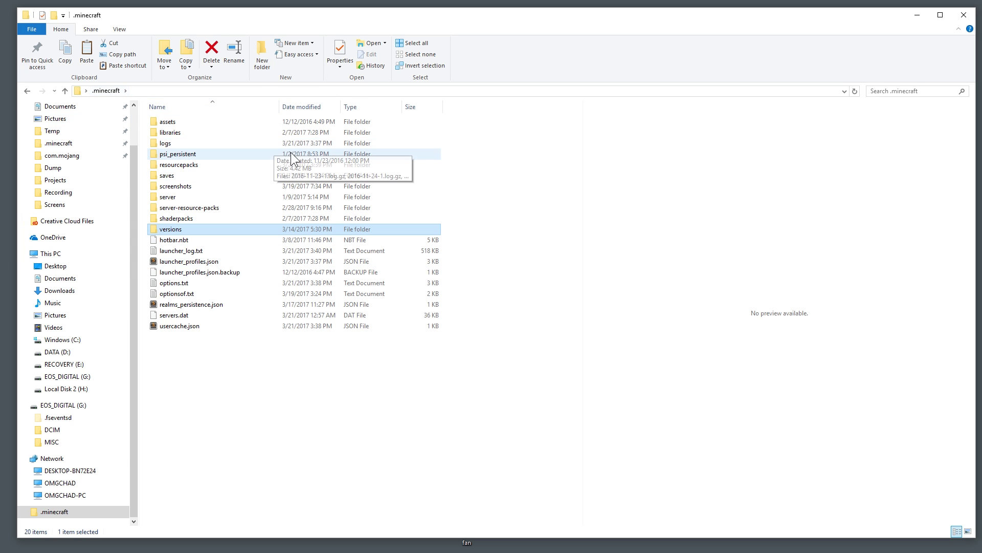
left_click(262, 63)
Name the new folder 'My pack', open it and paste 1.11.2.jar inside.
type("My pack")
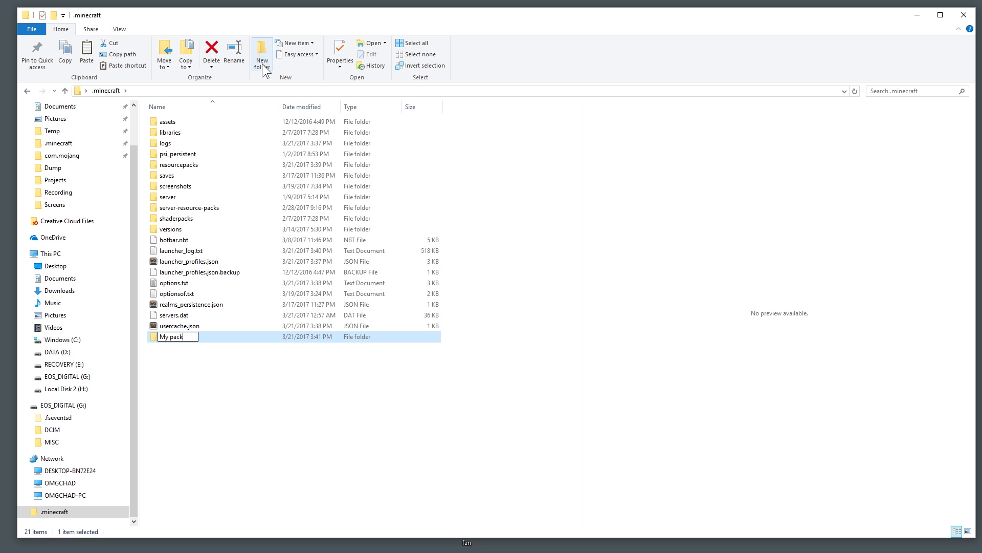
key("Return")
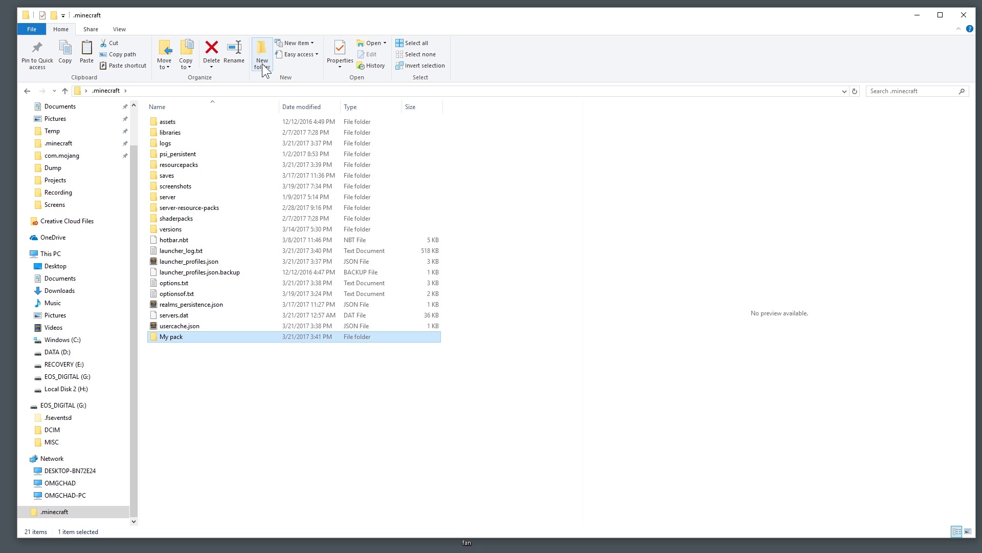
double_click(155, 336)
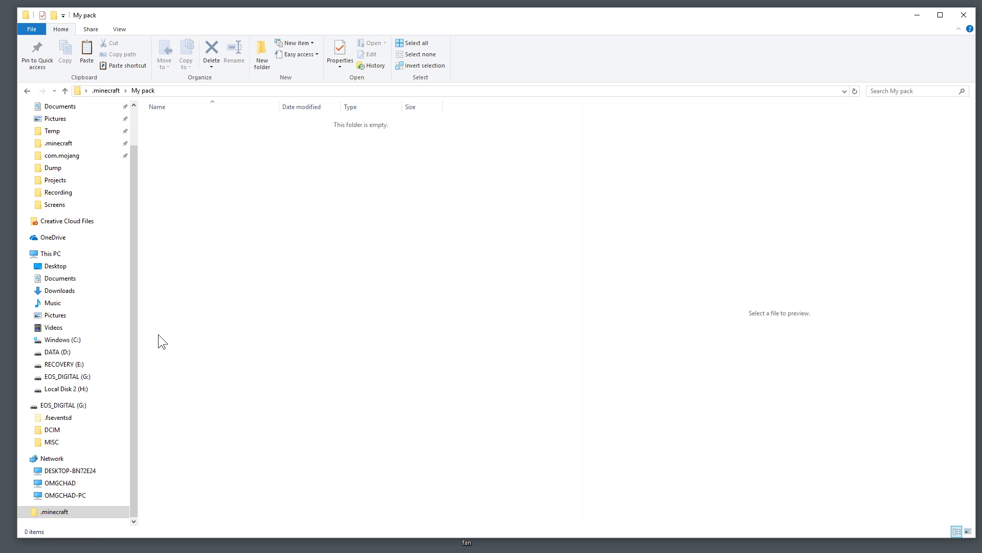
right_click(236, 264)
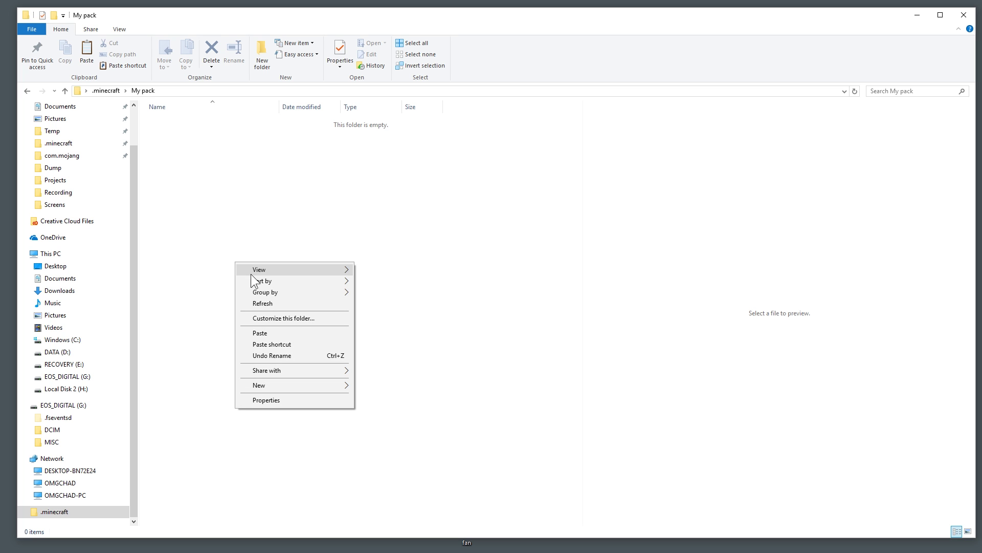
left_click(272, 334)
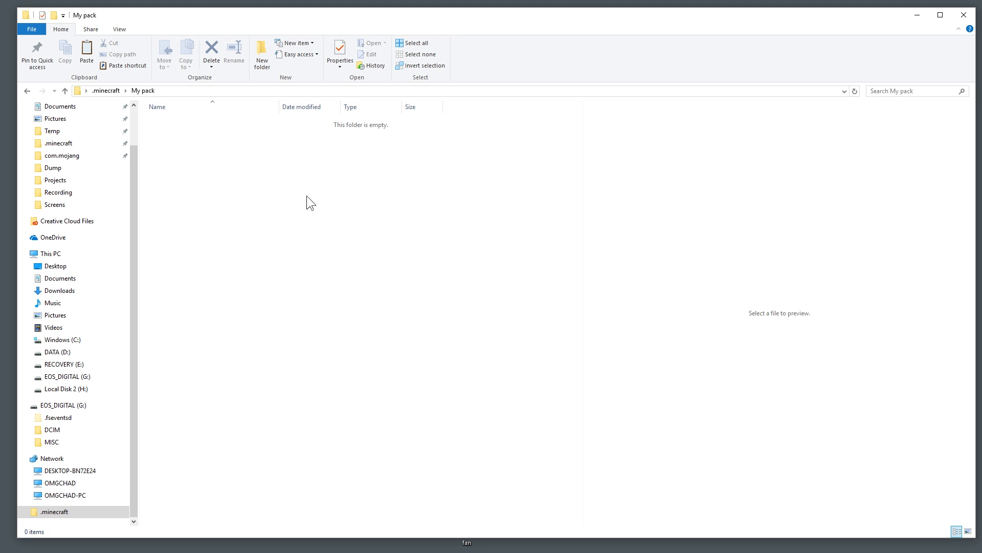
Extract 1.11.2.jar with 7-Zip into a 1.11.2 folder inside My pack.
left_click(855, 91)
left_click(177, 124)
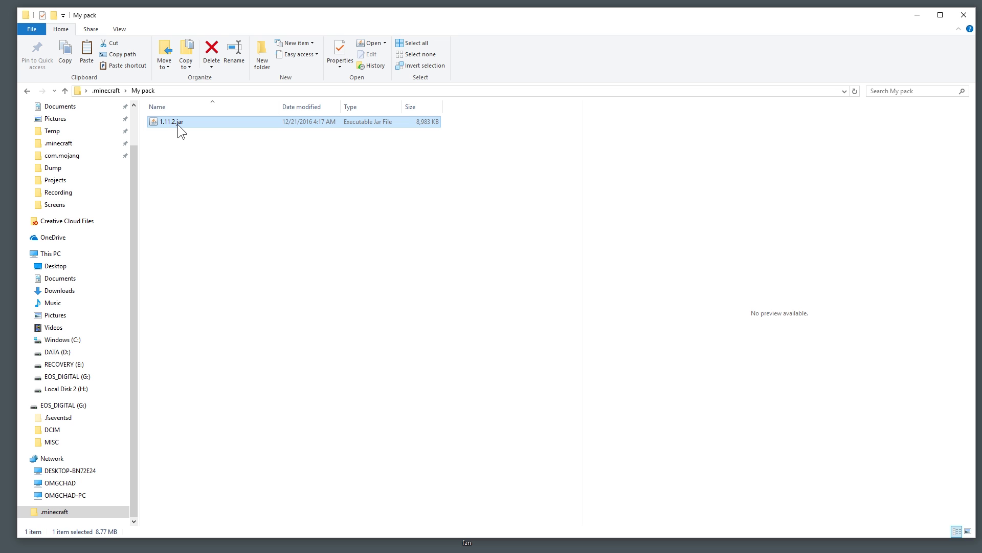
right_click(177, 125)
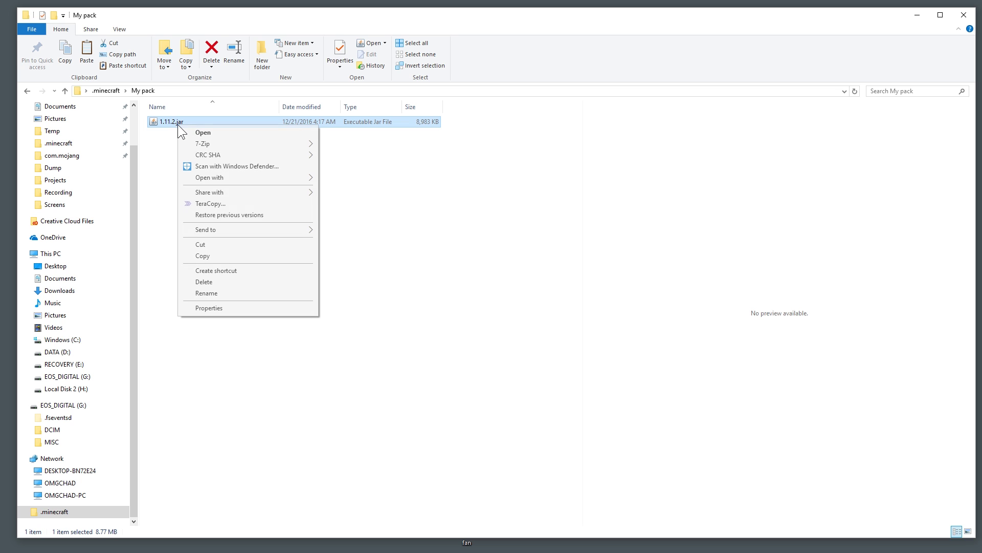
mouse_move(201, 148)
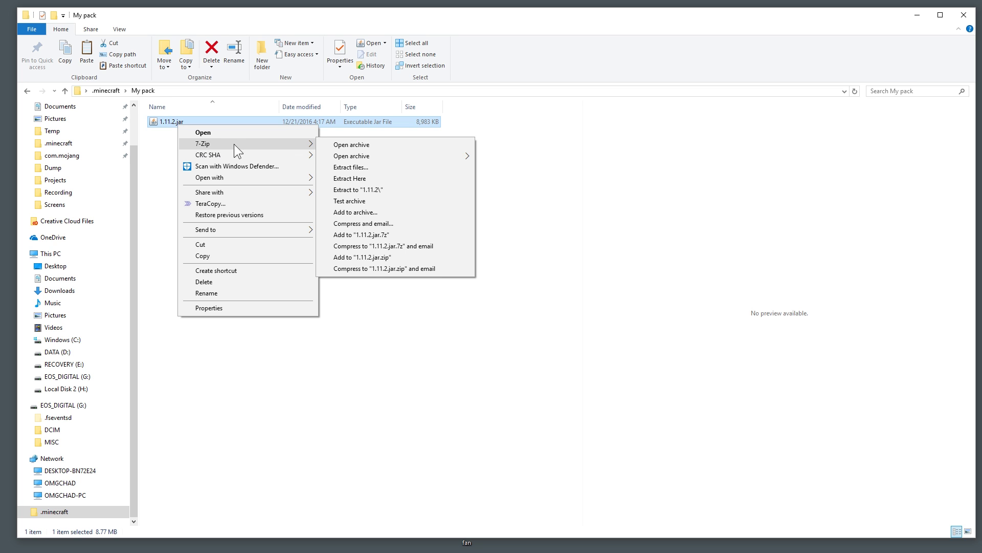
left_click(370, 191)
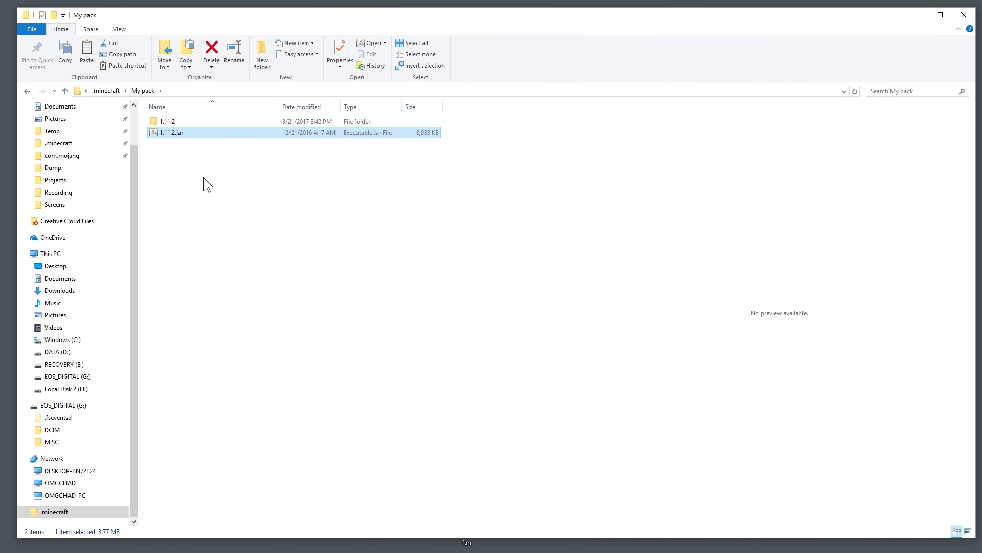
left_click(165, 123)
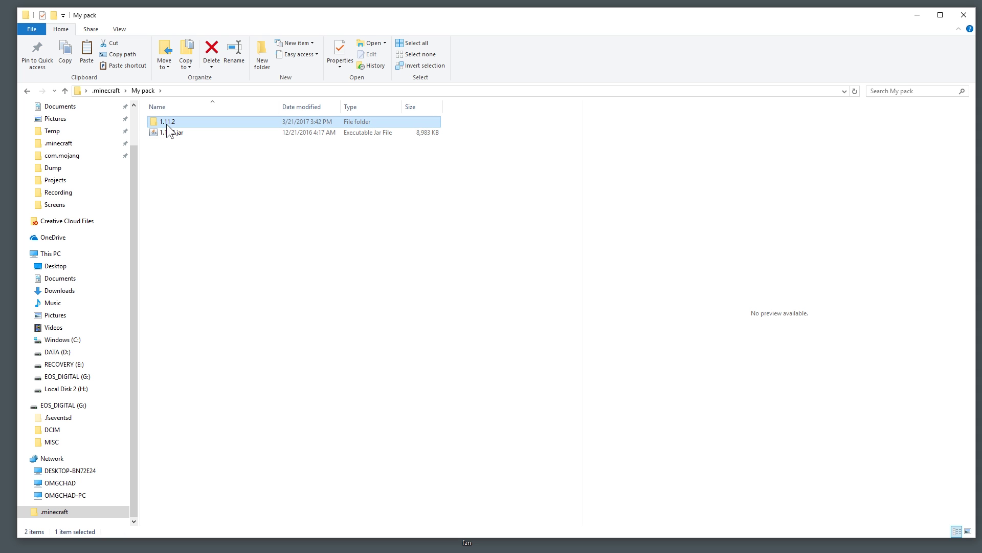
Delete META-INF, net and all class files from the extracted 1.11.2 folder, keeping assets.
double_click(167, 124)
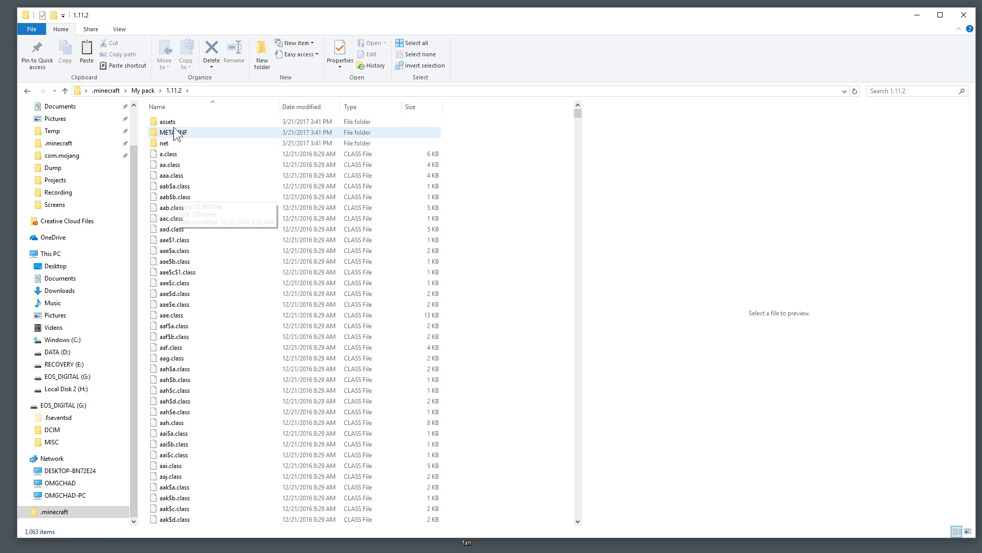
mouse_move(579, 116)
left_mouse_down()
mouse_move(542, 318)
mouse_move(574, 410)
mouse_move(584, 508)
mouse_move(584, 260)
mouse_move(604, 109)
mouse_move(585, 127)
left_mouse_up()
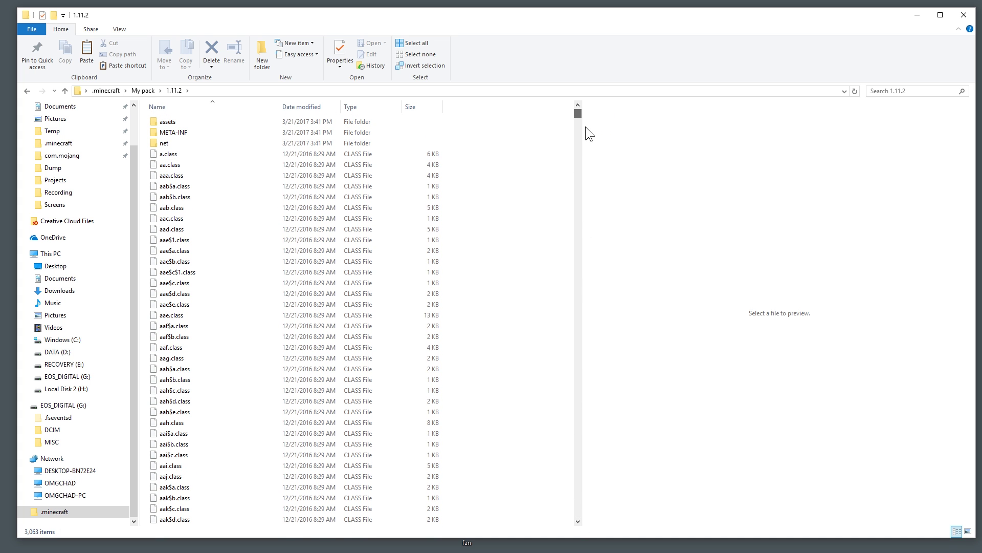
left_click(176, 121)
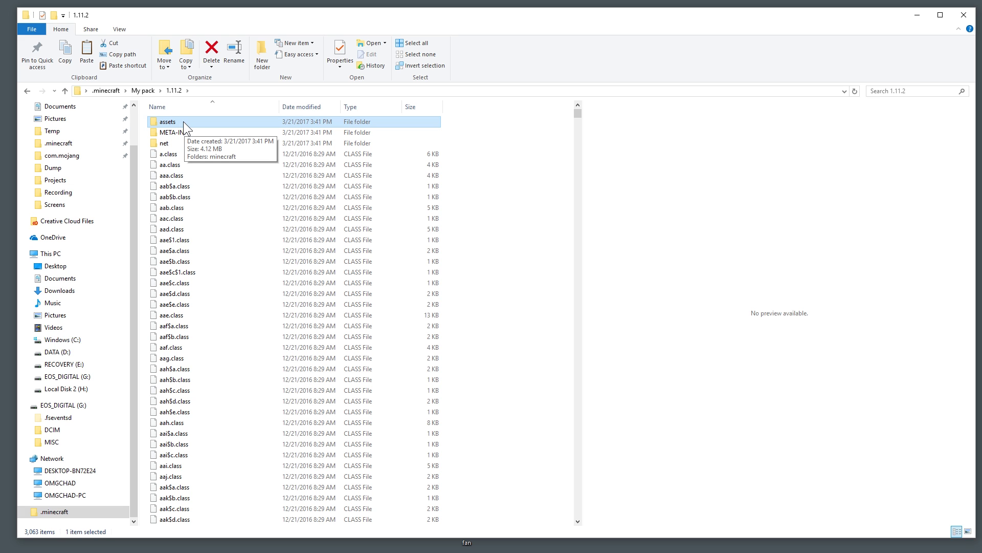
key("ctrl+a")
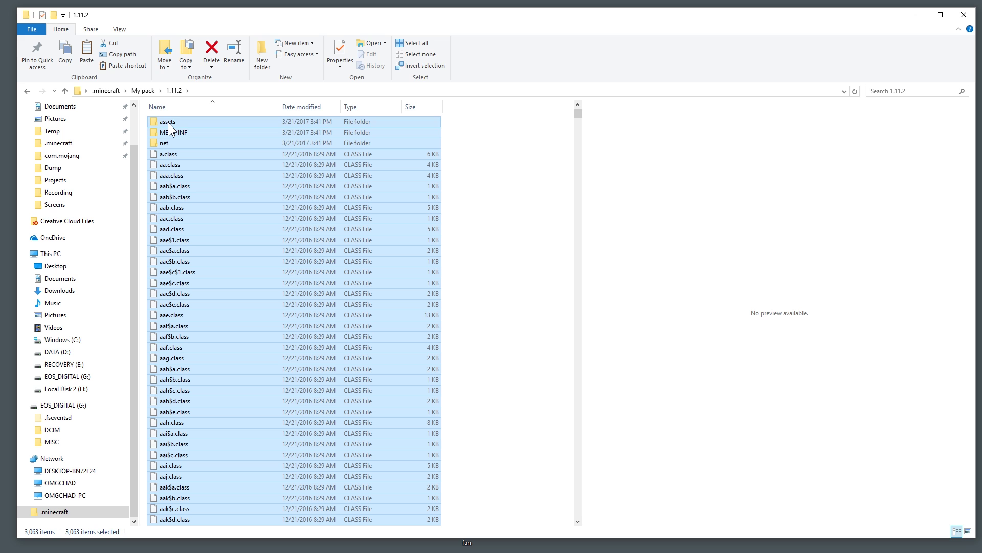
left_click(213, 121, "ctrl")
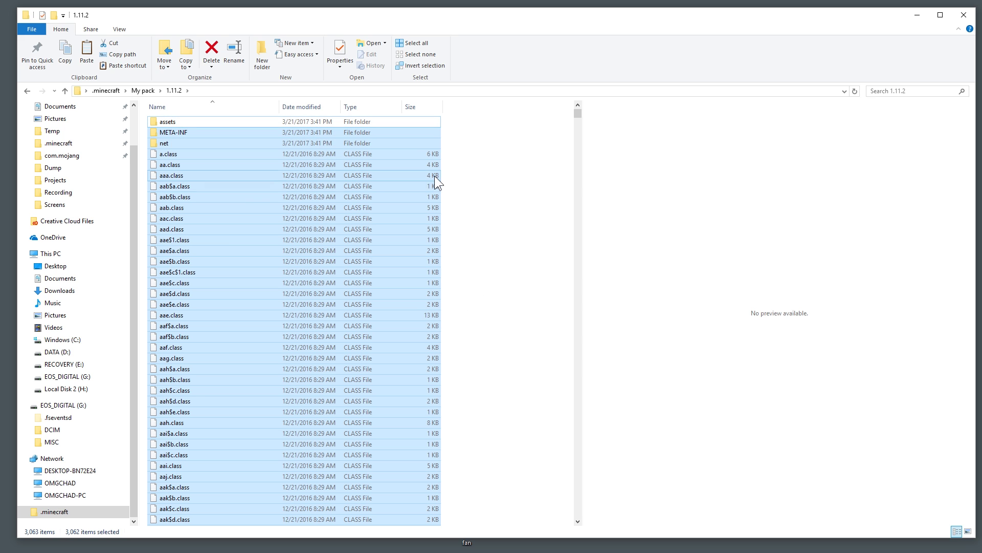
right_click(407, 143)
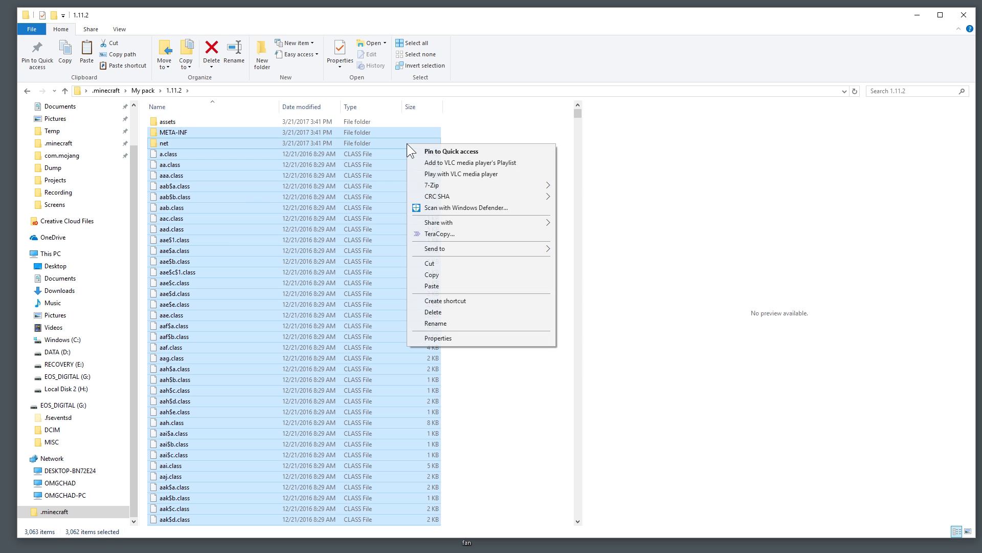
left_click(440, 313)
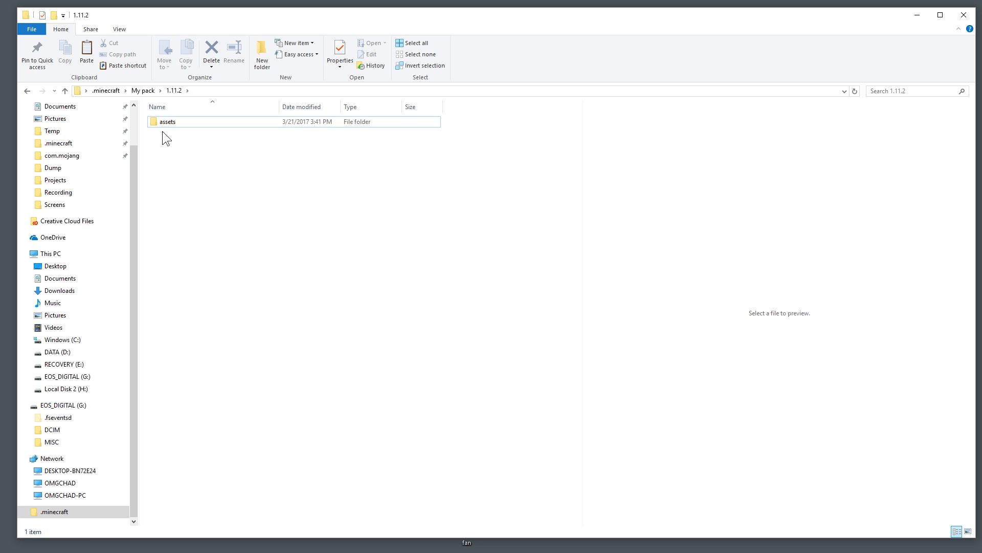
Navigate through assets\minecraft, peeking at shaders, into models\block.
double_click(164, 124)
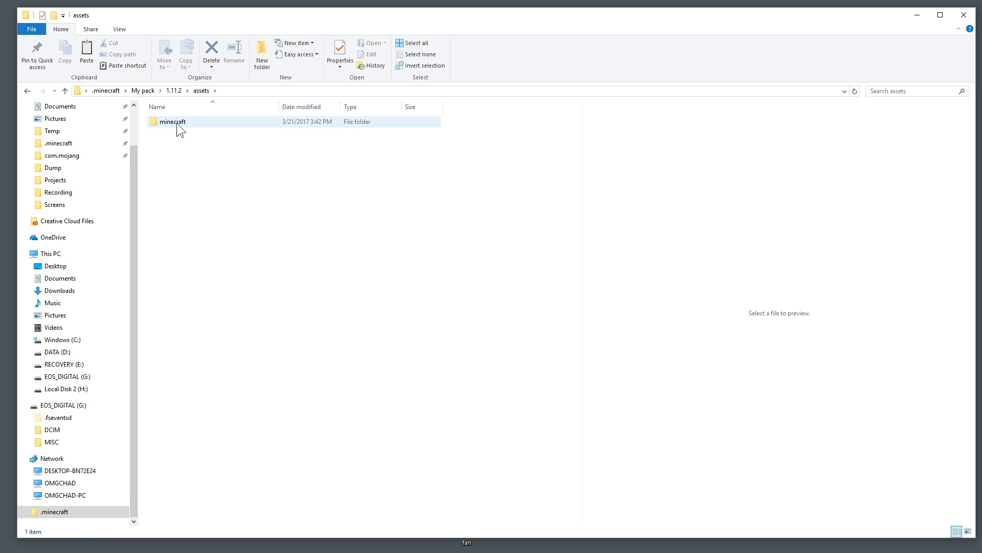
double_click(177, 123)
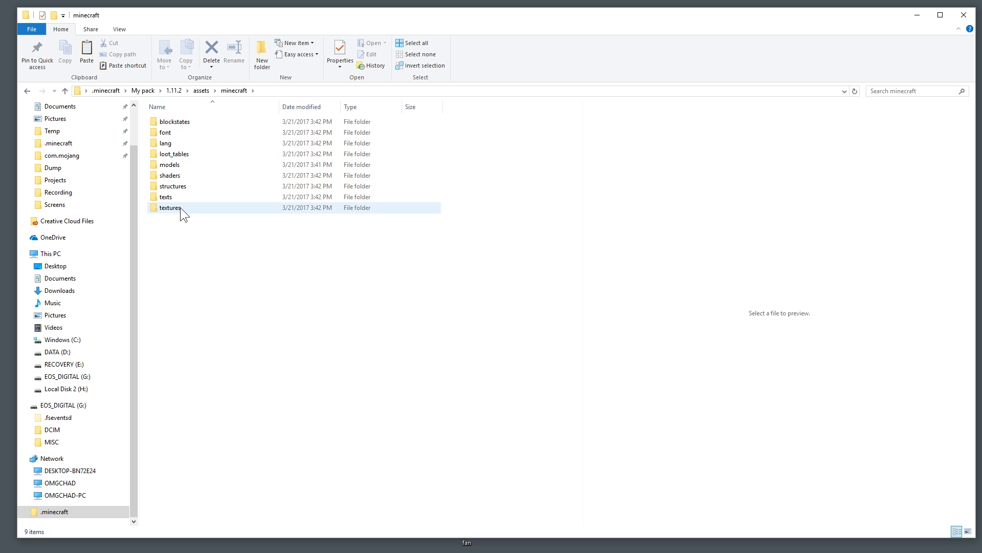
double_click(179, 176)
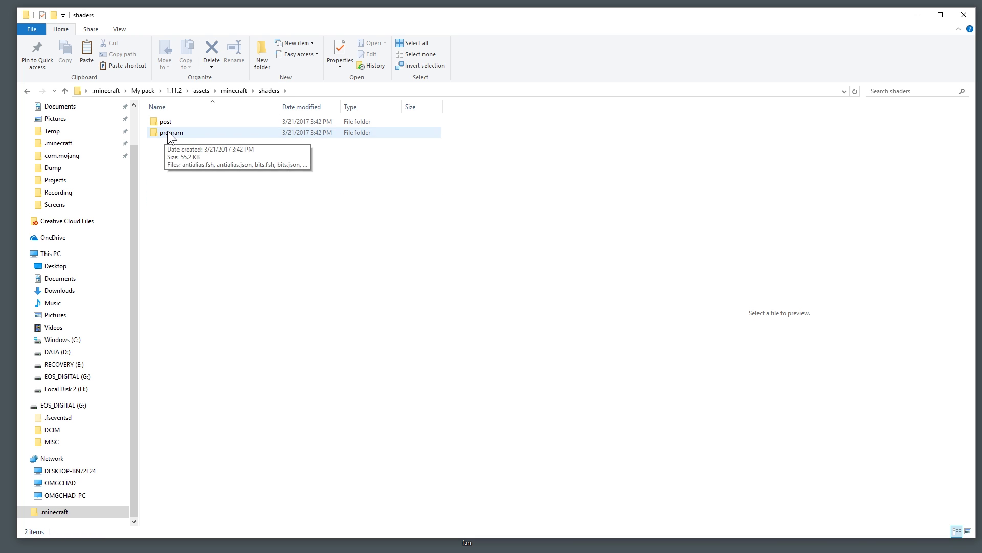
left_click(245, 91)
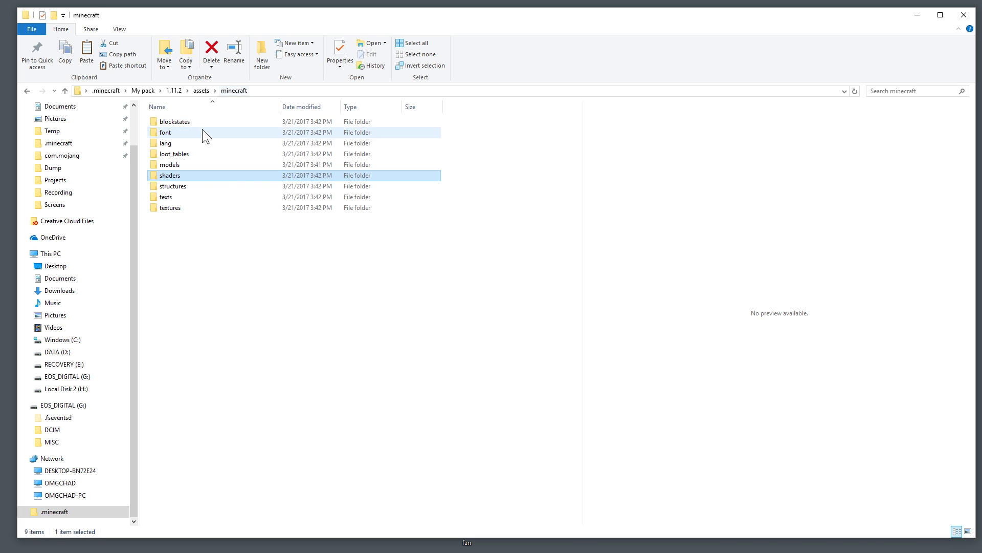
double_click(186, 164)
double_click(177, 121)
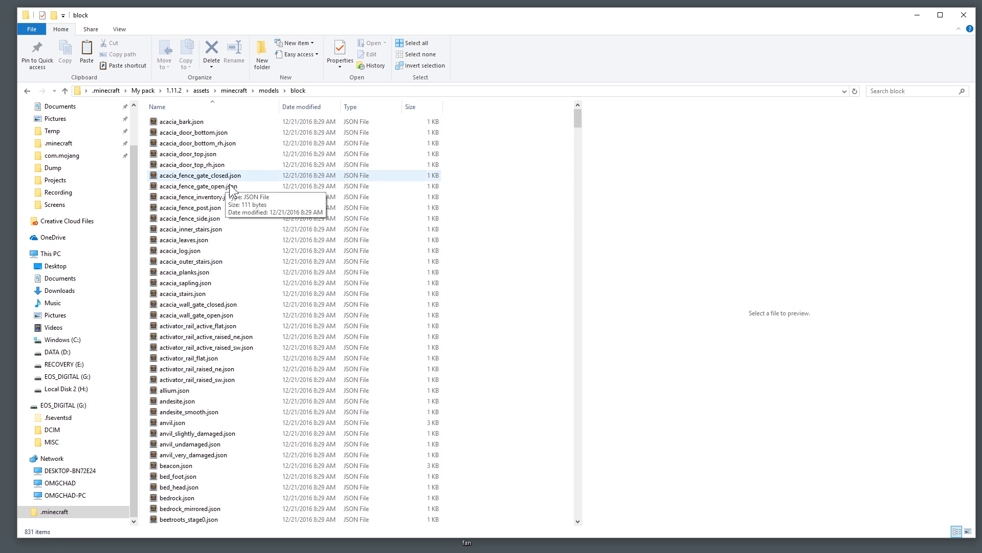
Browse the acacia block model JSON files and open birch_log.json in Sublime Text.
left_click(201, 240)
left_click(198, 199)
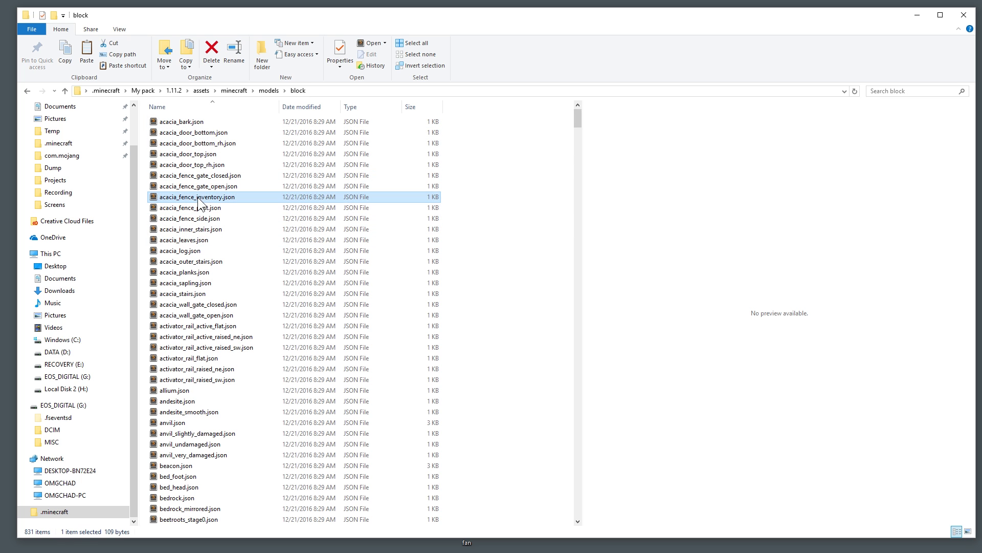
left_click(201, 164)
left_click(205, 155)
left_click(207, 146)
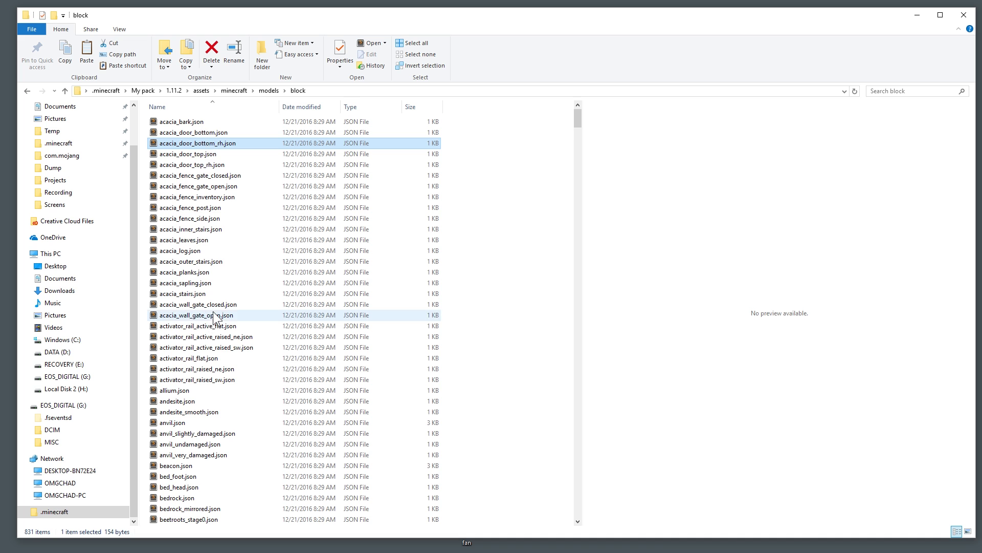
scroll(217, 315, "down", 16)
left_click(216, 315)
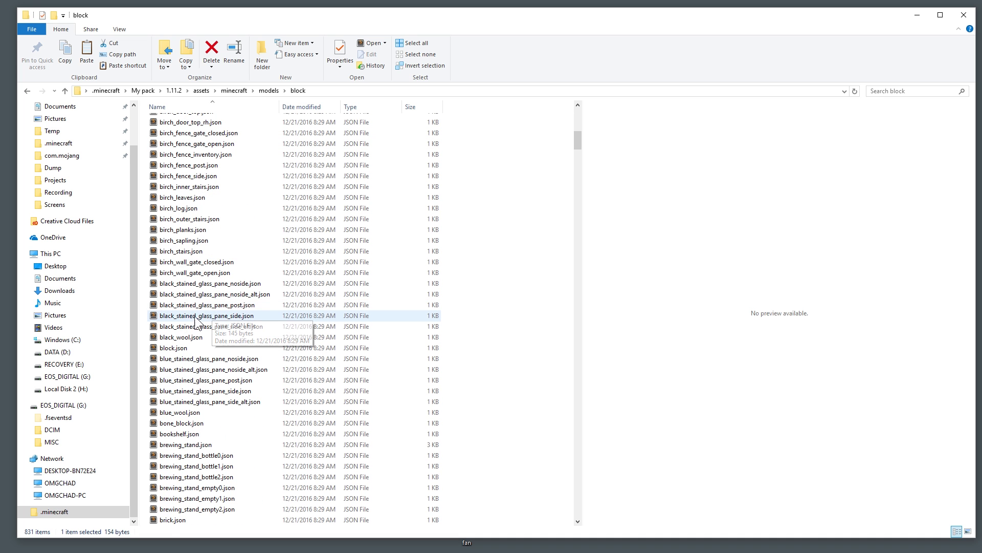
double_click(181, 208)
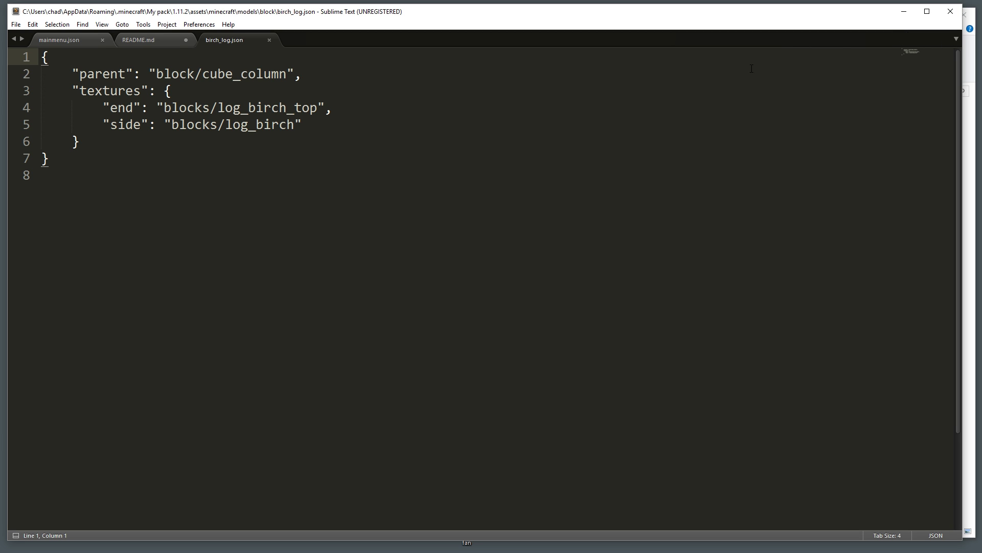
Close Sublime Text after reading birch_log.json.
left_click(951, 11)
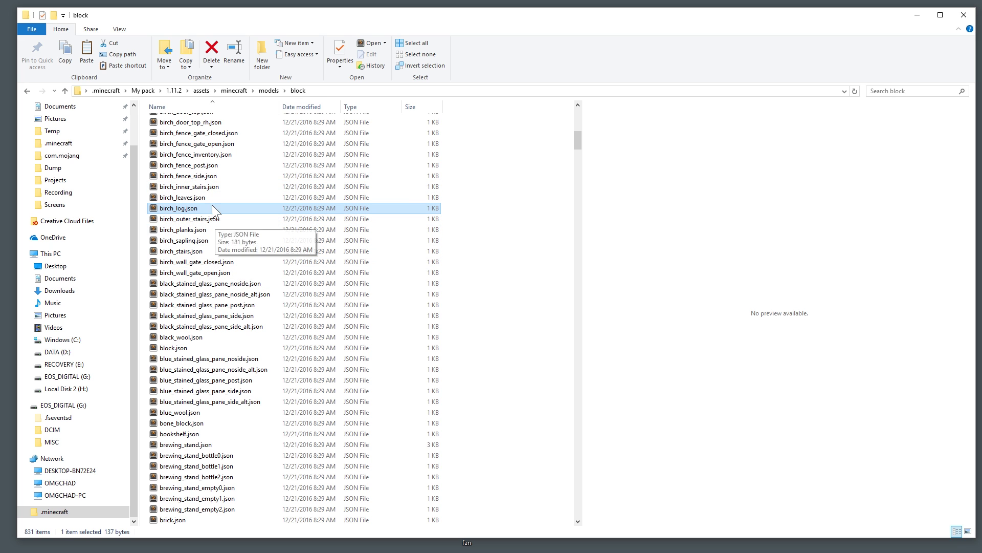
Open the pack's textures\blocks folder and preview dispenser_front_vertical.png.
left_click(234, 90)
left_click(173, 207)
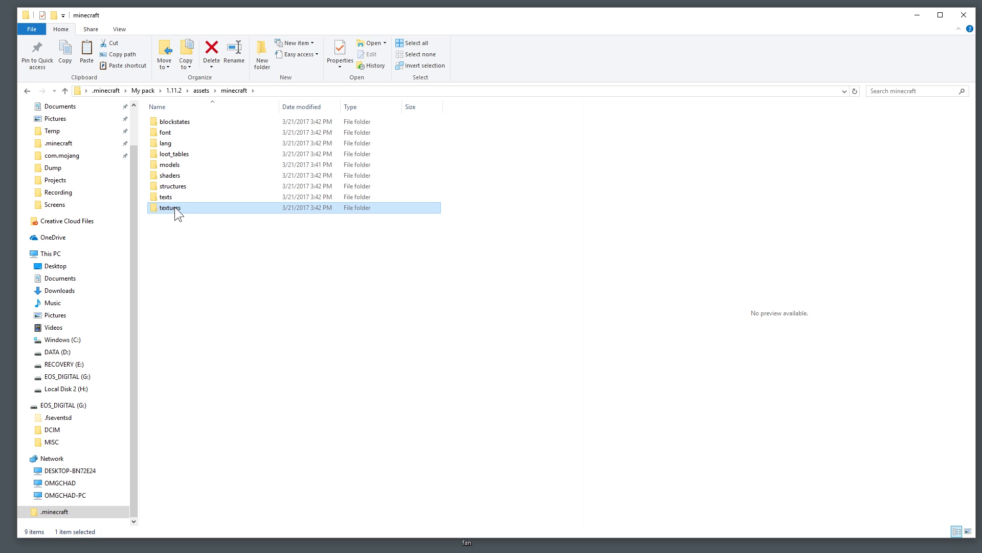
double_click(174, 208)
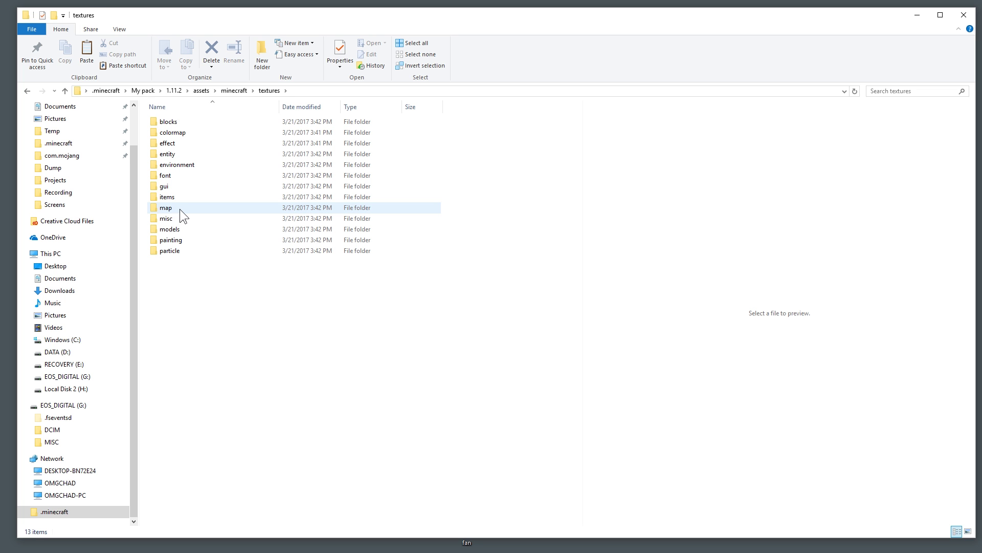
double_click(172, 123)
scroll(367, 246, "down", 15)
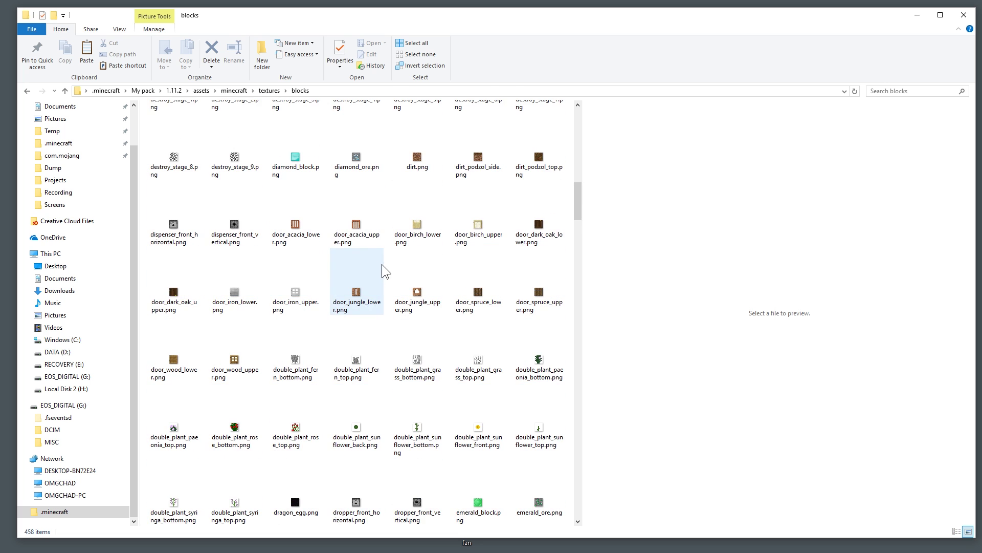
left_click(356, 238)
left_click(283, 240)
left_click(234, 231)
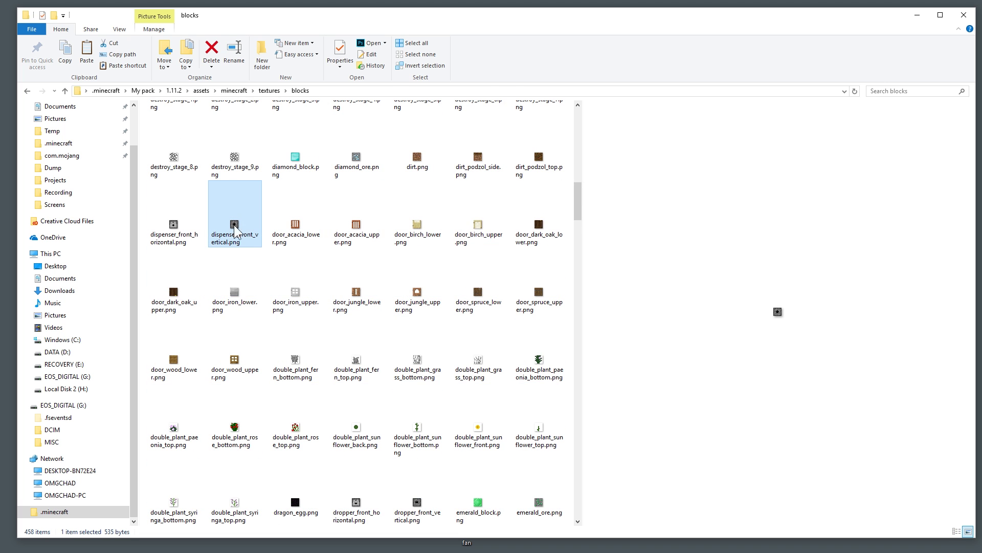
Preview chain_command_block_conditional.png and bedrock.png, then open brick.png for editing.
scroll(399, 220, "up", 10)
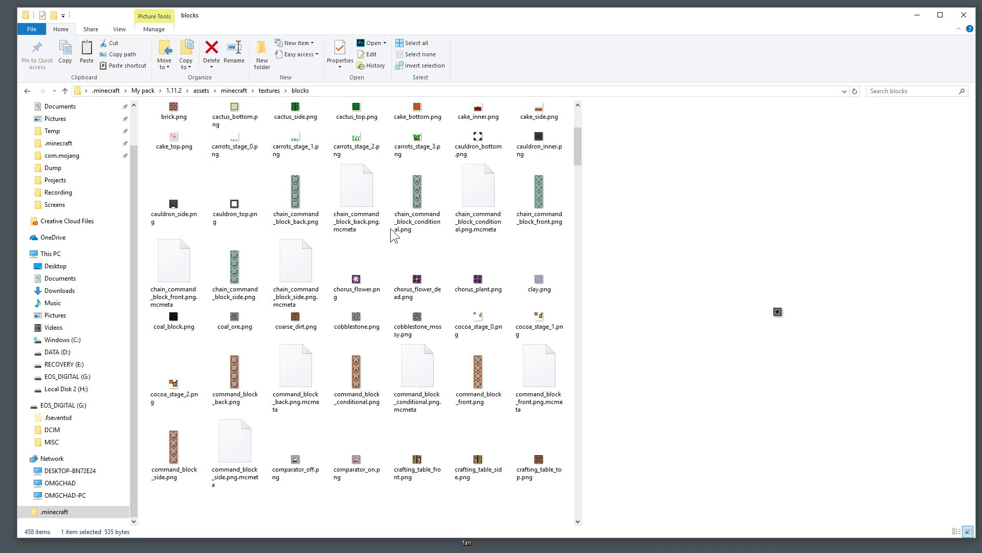
left_click(415, 201)
scroll(310, 221, "up", 3)
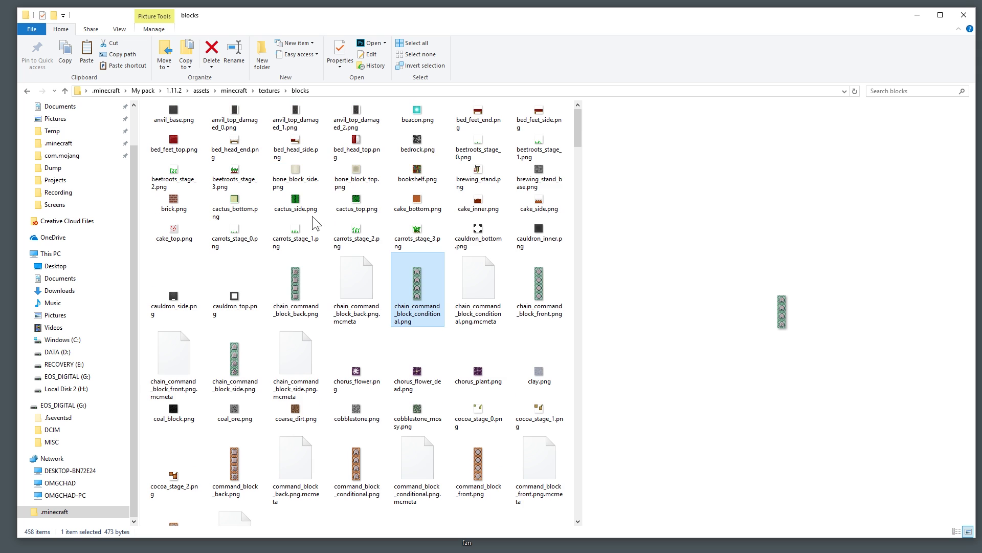
left_click(417, 149)
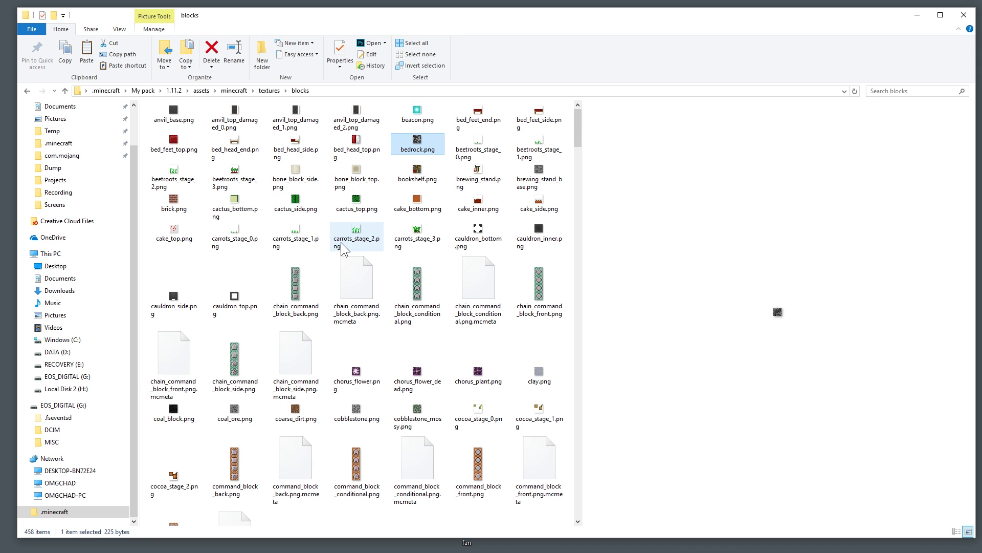
scroll(359, 224, "down", 20)
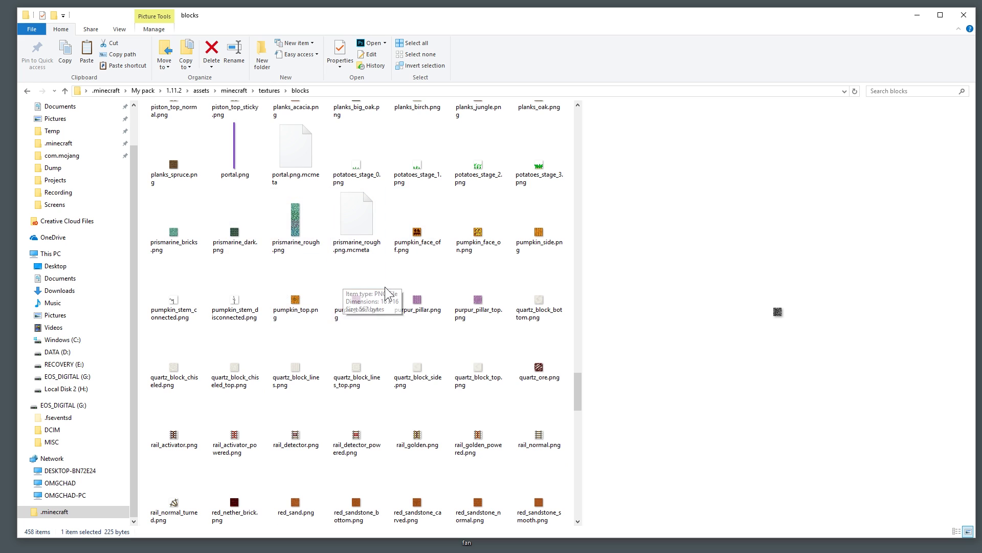
scroll(385, 292, "down", 10)
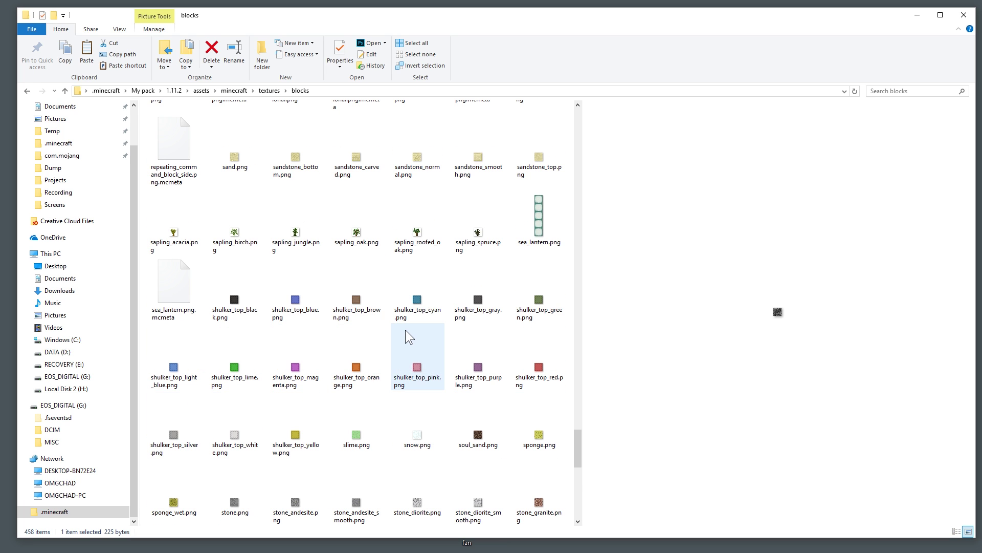
scroll(402, 327, "up", 10)
scroll(395, 323, "up", 15)
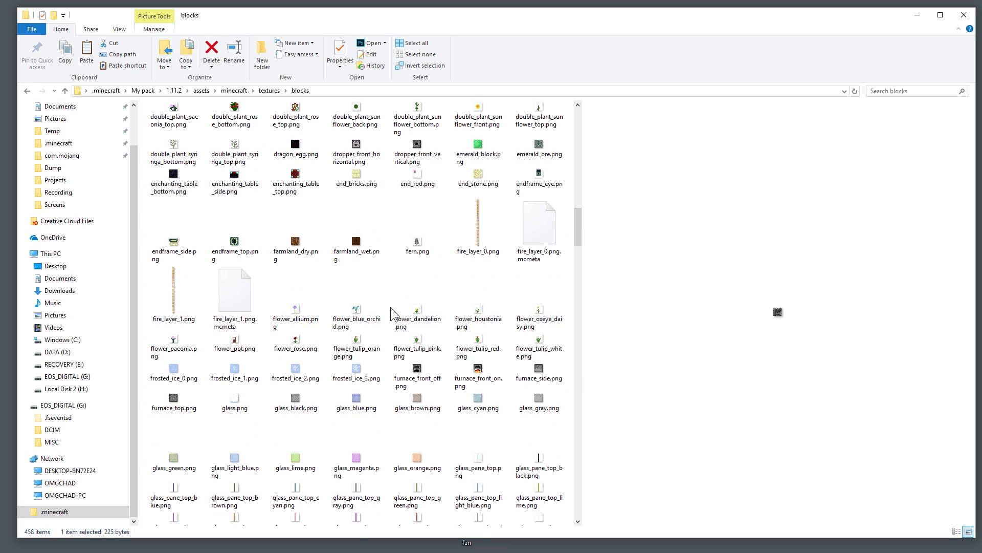
scroll(395, 313, "up", 3)
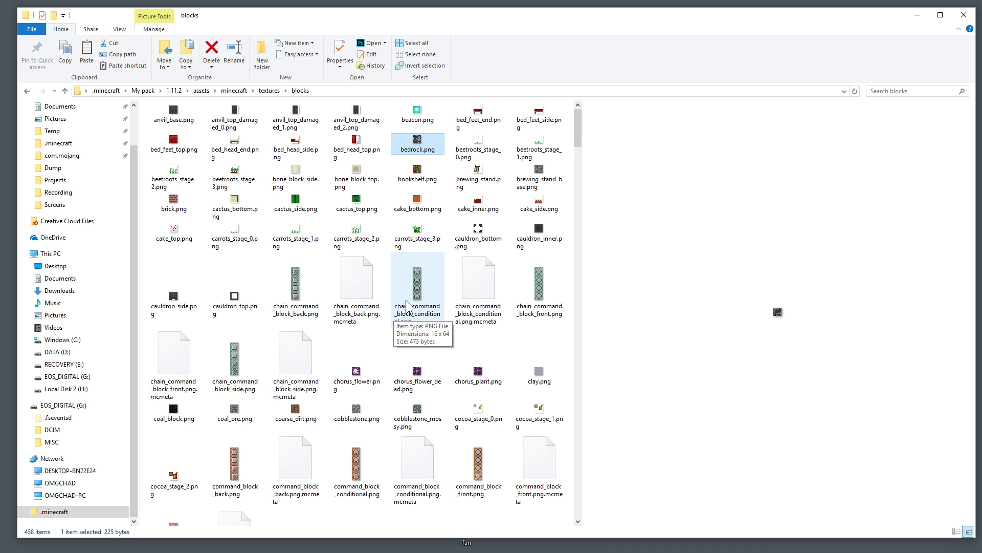
left_click(184, 207)
double_click(185, 207)
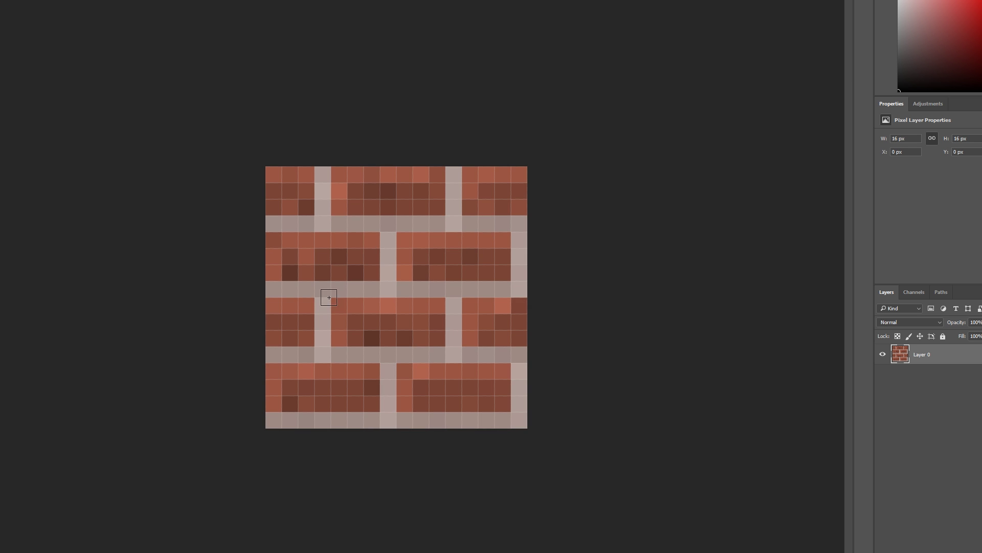
Pencil a black diagonal line across brick.png from top-left to bottom-right corner.
left_click(274, 175)
left_click(286, 188)
left_click(303, 204)
left_click(319, 221)
left_click(336, 237)
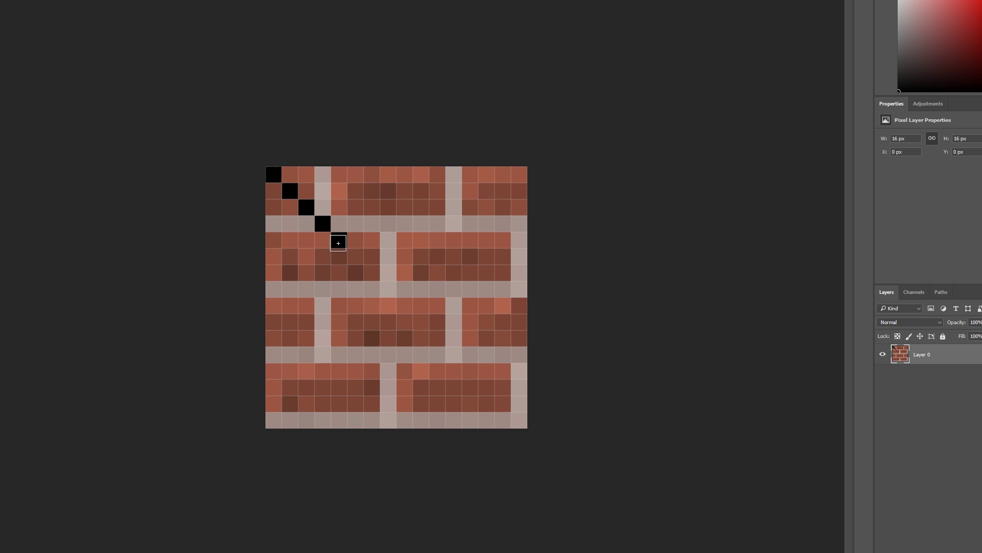
left_click(353, 255)
left_click(368, 273)
left_click(388, 289)
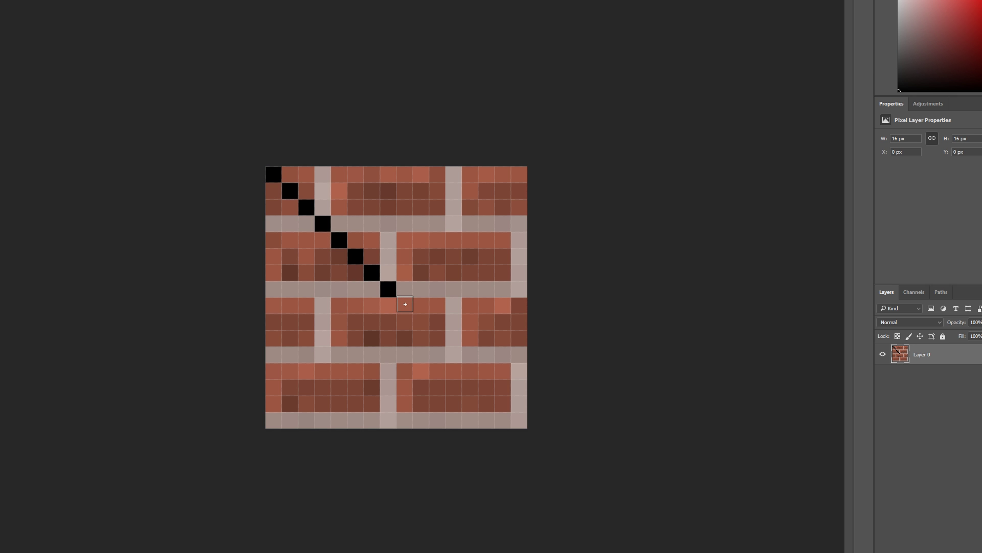
left_click(404, 305)
left_click(421, 321)
left_click(438, 338)
left_click(454, 355)
left_click(470, 371)
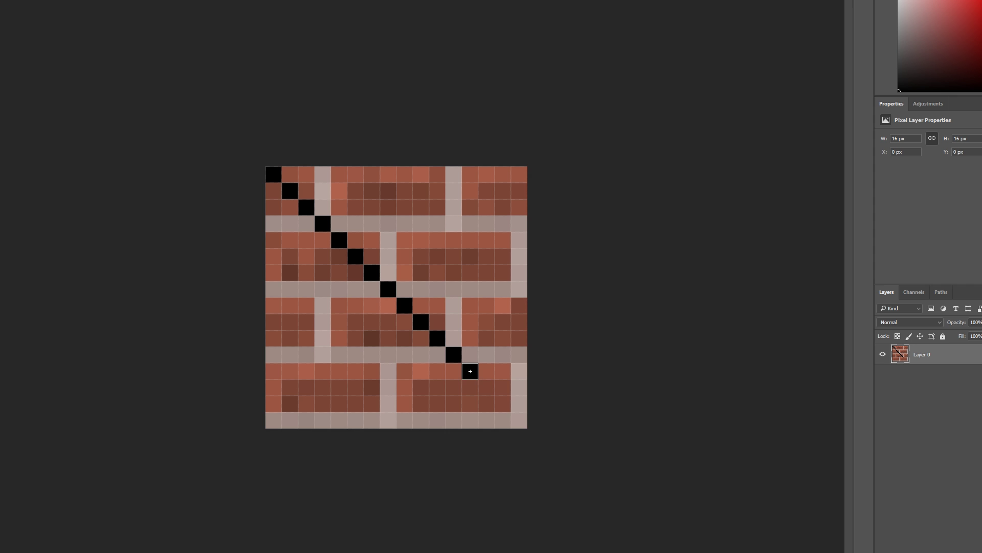
left_click(487, 387)
left_click(502, 404)
left_click(520, 420)
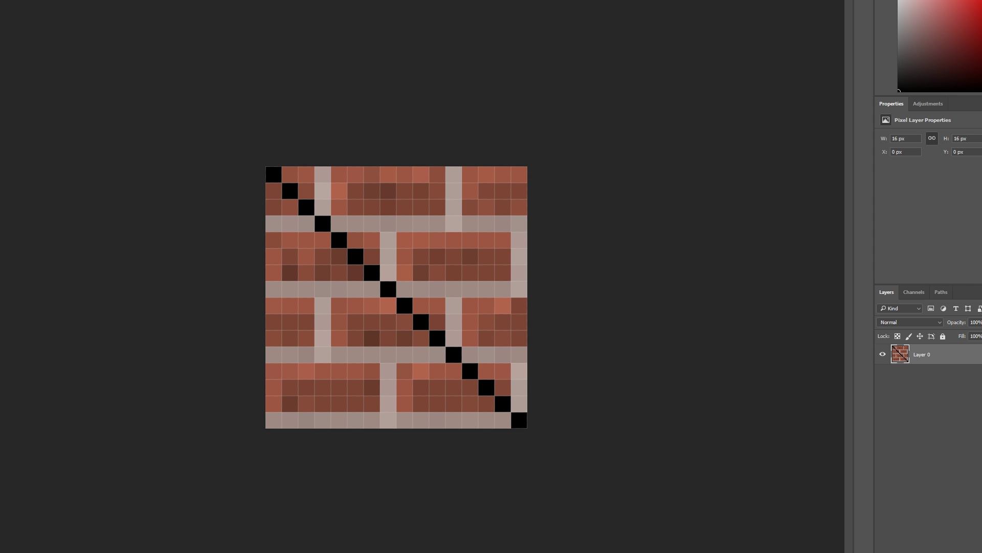
Paint a small red V near the top, then save and close brick.png.
left_click(91, 269)
left_click(218, 206)
left_click(437, 190)
left_click(470, 191)
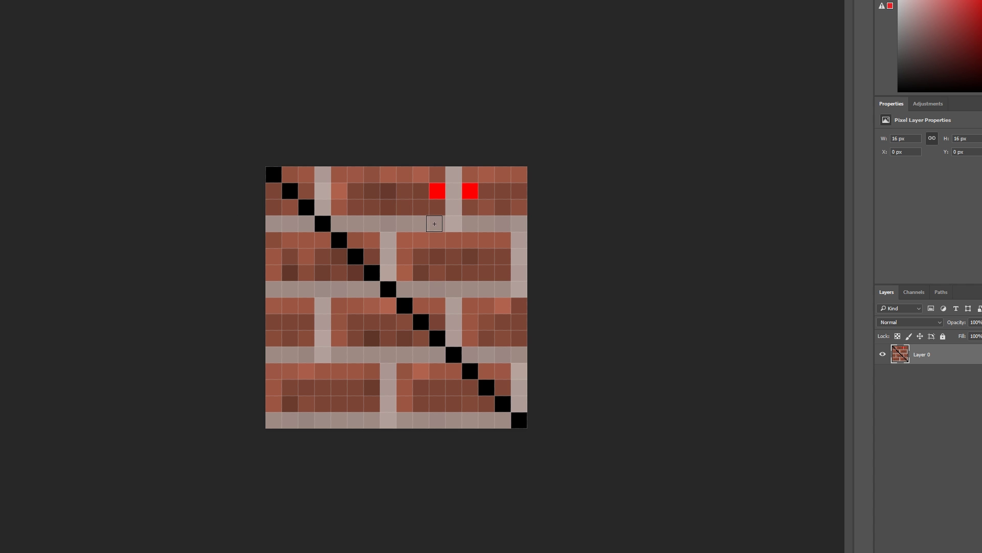
left_click(438, 224)
left_click(453, 240)
left_click(470, 224)
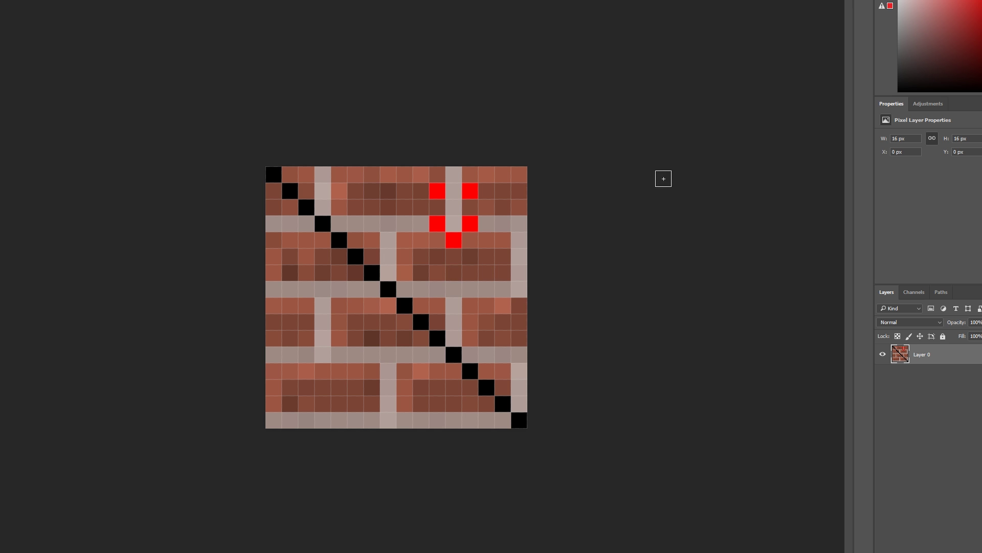
key("ctrl+w")
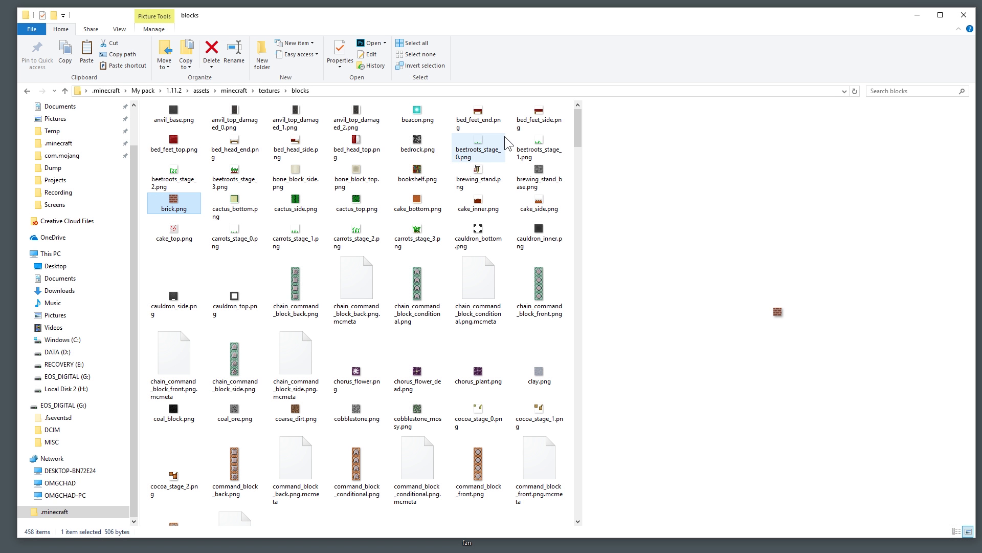
Create an empty New Text Document.txt in the 1.11.2 pack folder and open it in Notepad.
left_click(854, 92)
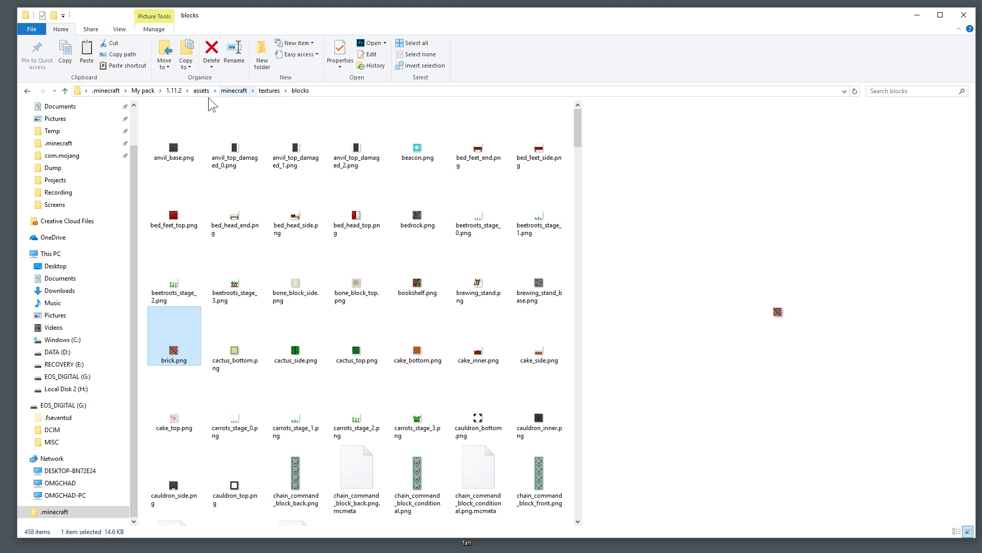
left_click(174, 91)
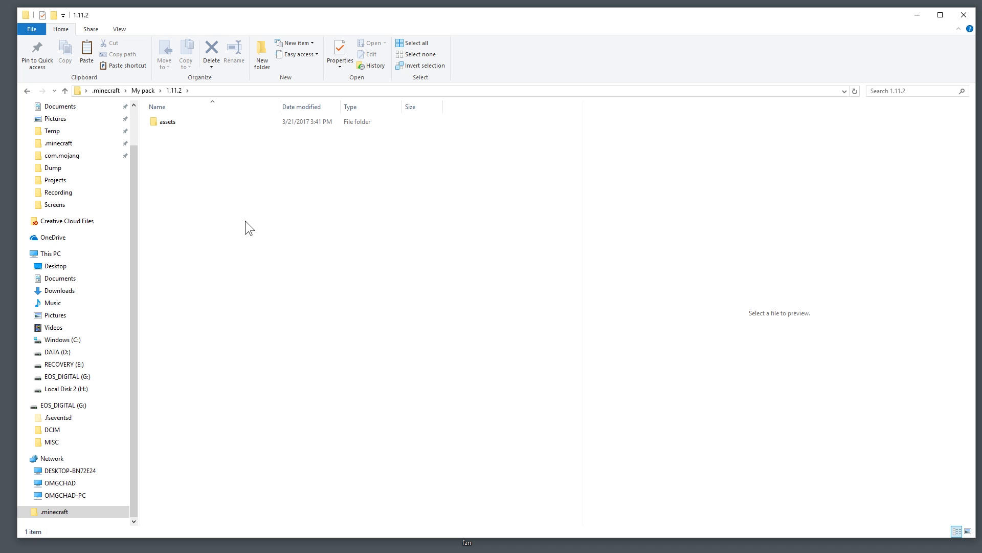
right_click(214, 190)
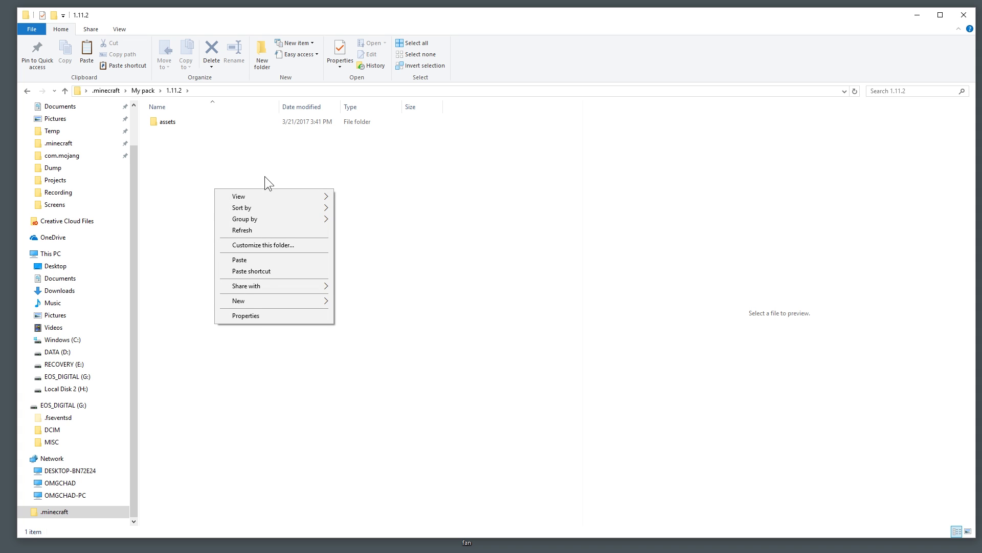
mouse_move(261, 302)
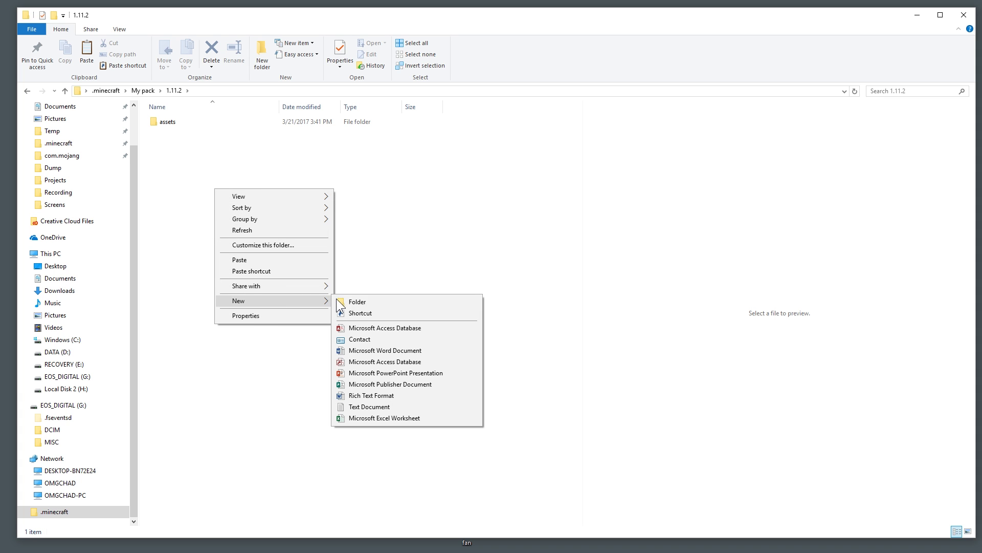
left_click(388, 407)
left_click(181, 139)
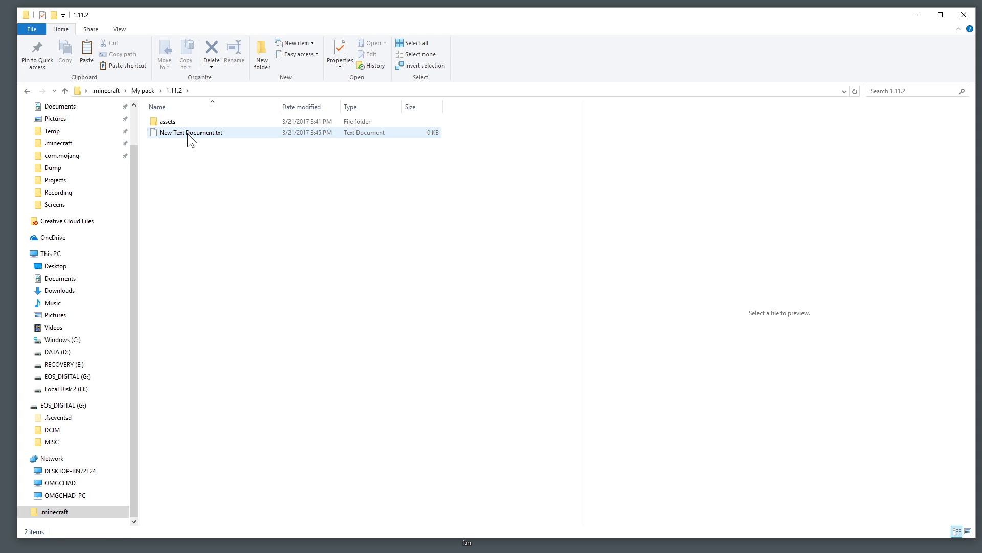
right_click(188, 133)
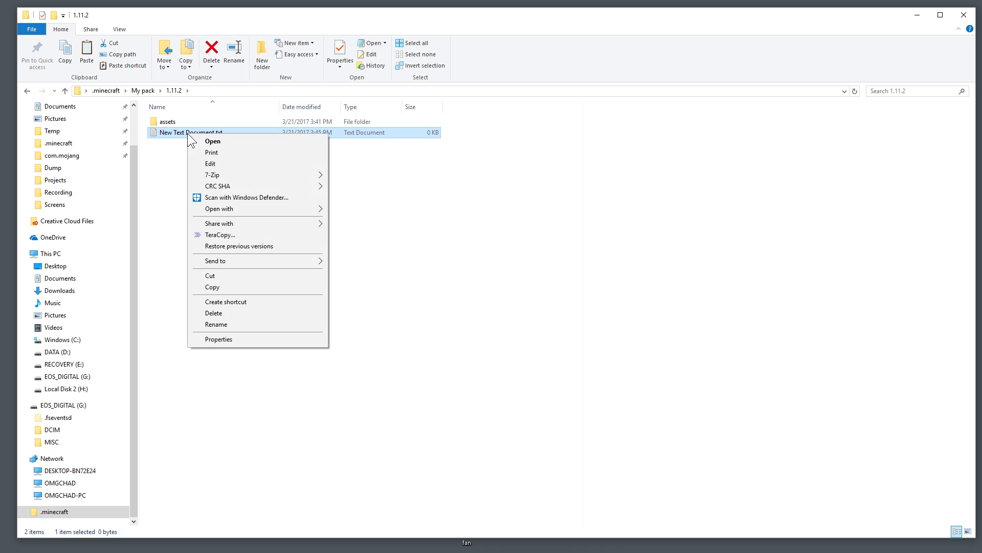
left_click(226, 164)
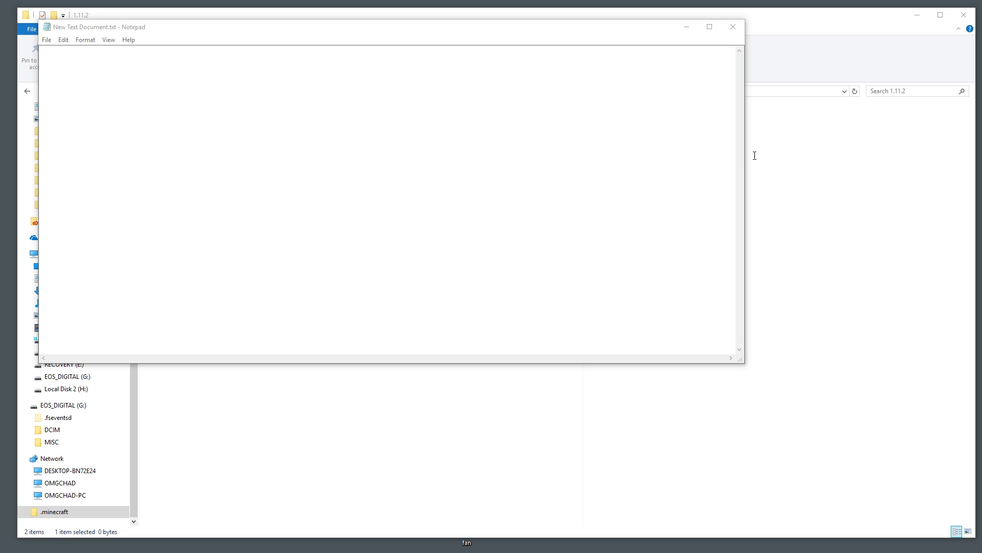
Paste the pack.mcmeta JSON into Notepad and check its pack_format 3 and 'Template Resource Pack' lines.
left_click(278, 180)
type("{ \t\"pack\":{ \t\t\"pack_format\":3, \t\t\"description\":\"Template Resource Pack\" \t} }")
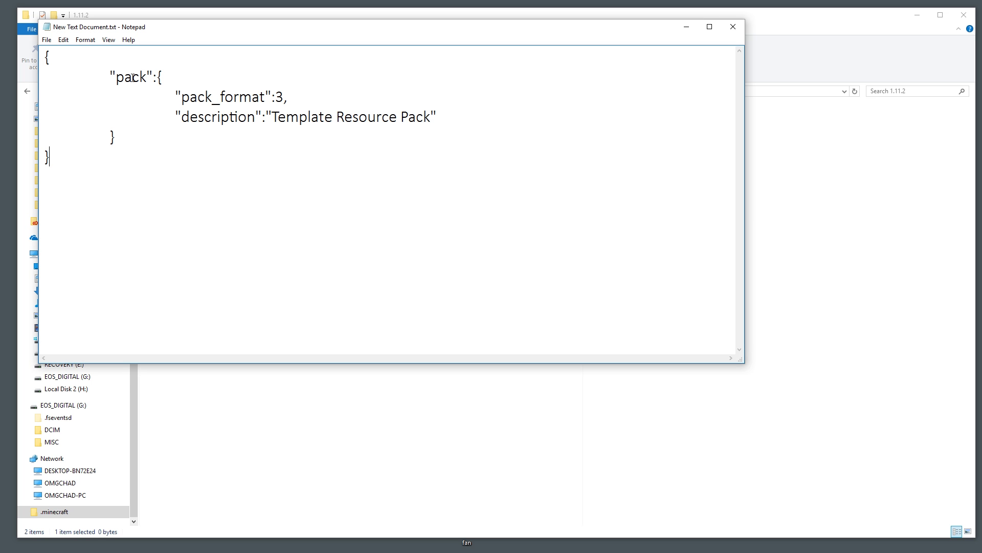
left_click_drag(178, 97, 299, 93)
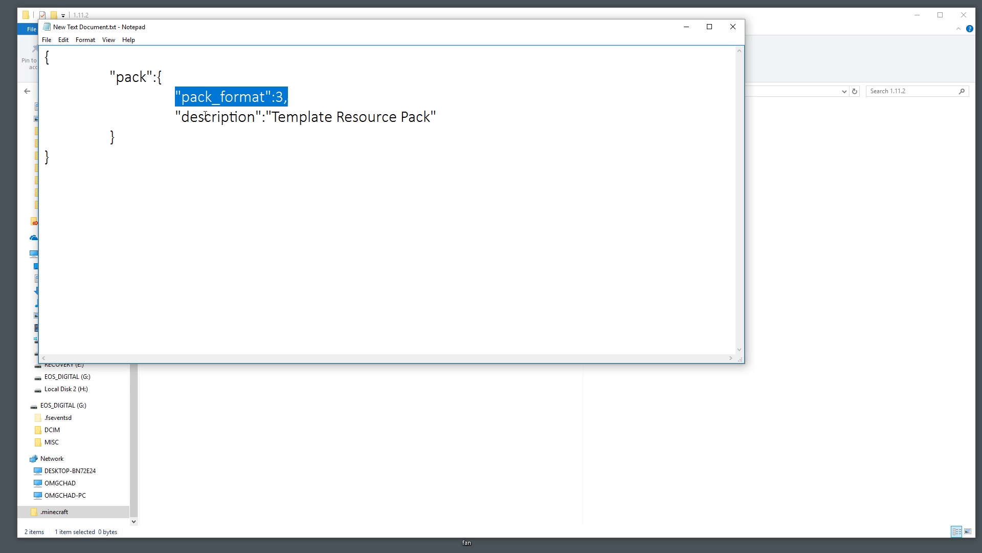
left_click_drag(189, 117, 421, 120)
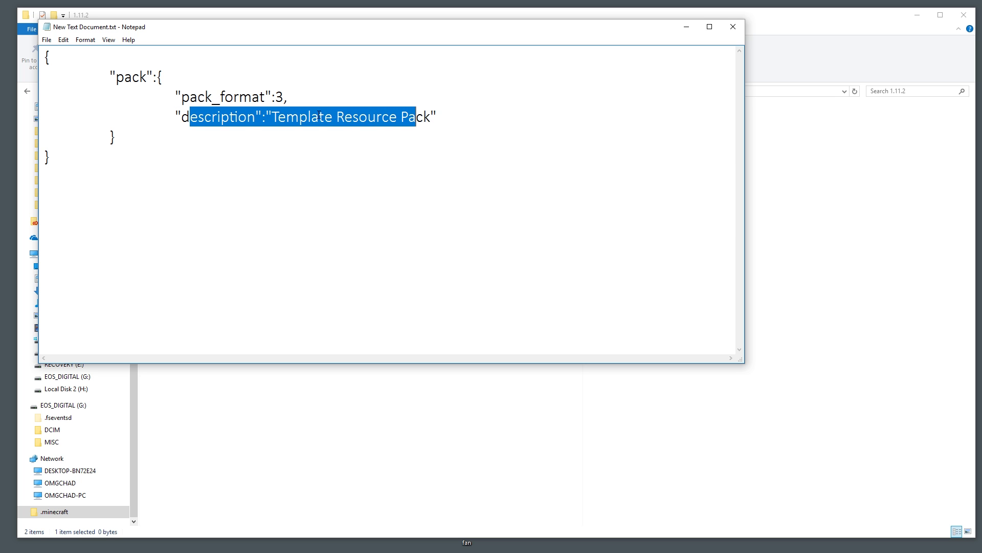
left_click_drag(177, 97, 319, 96)
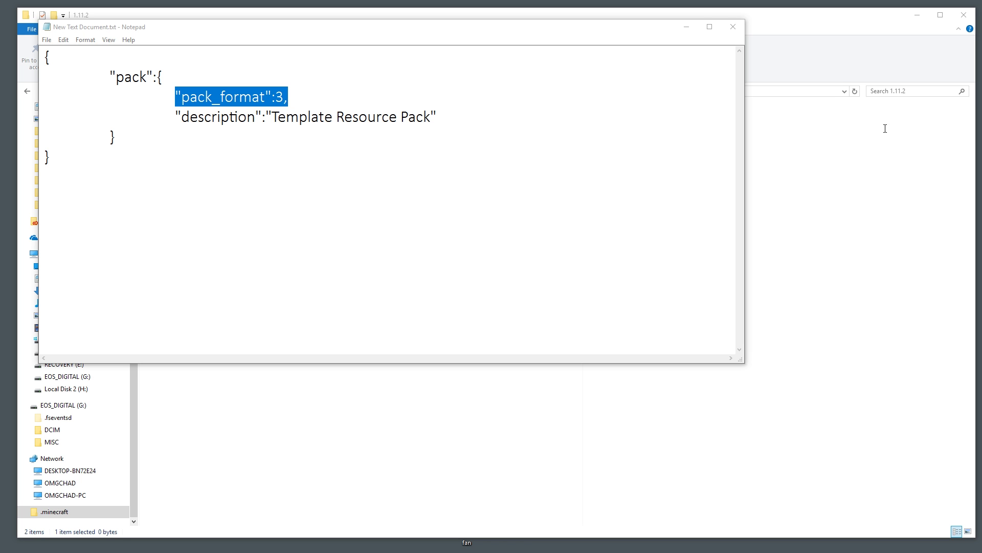
left_click(284, 98)
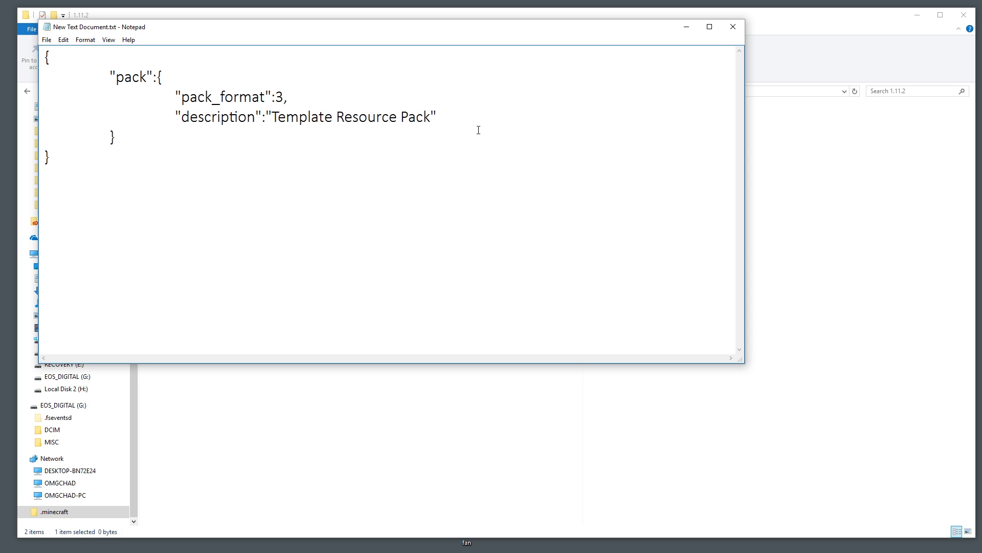
left_click(298, 102)
left_click_drag(182, 97, 311, 93)
left_click(311, 93)
Close Notepad and rename New Text Document.txt to pack.mcmeta, accepting the extension change.
left_click(732, 27)
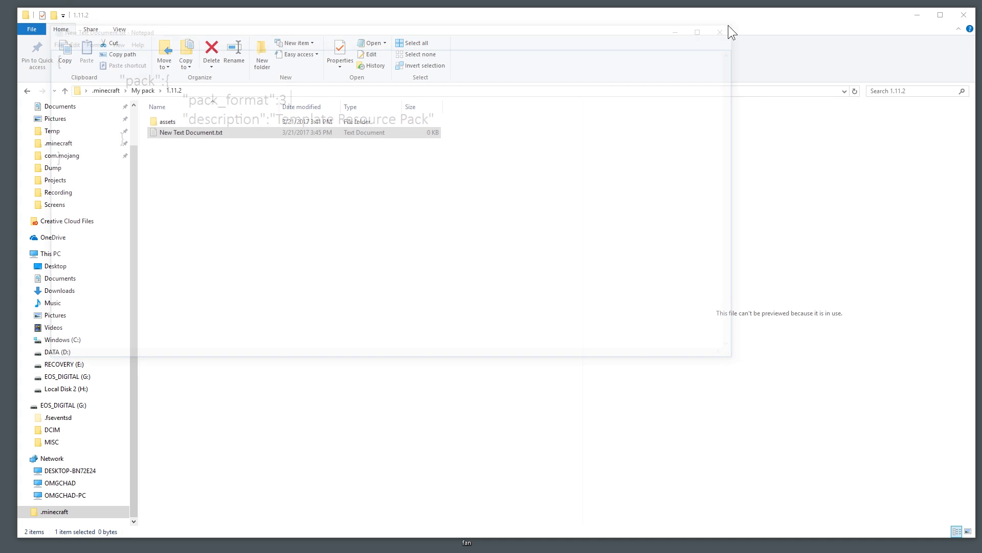
left_click(201, 132)
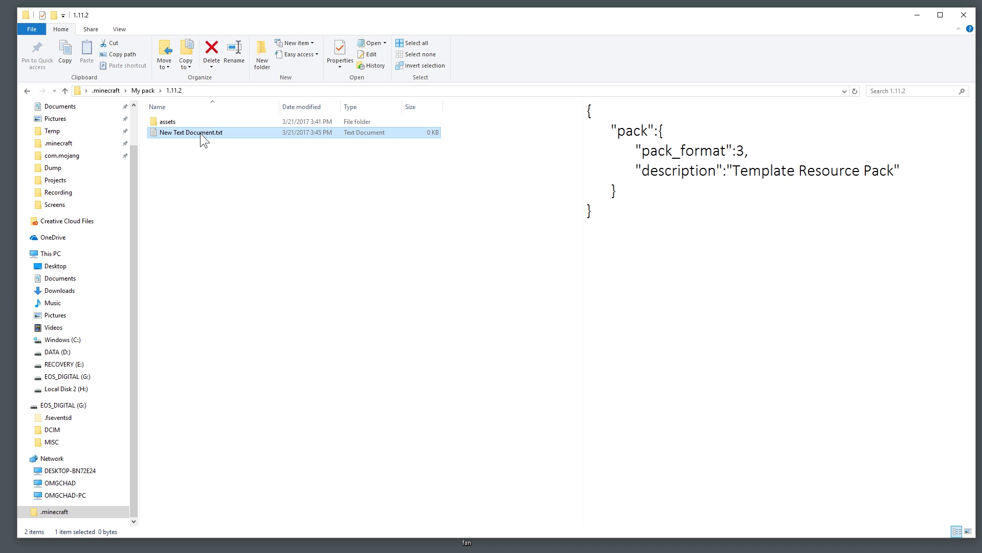
left_click(181, 134)
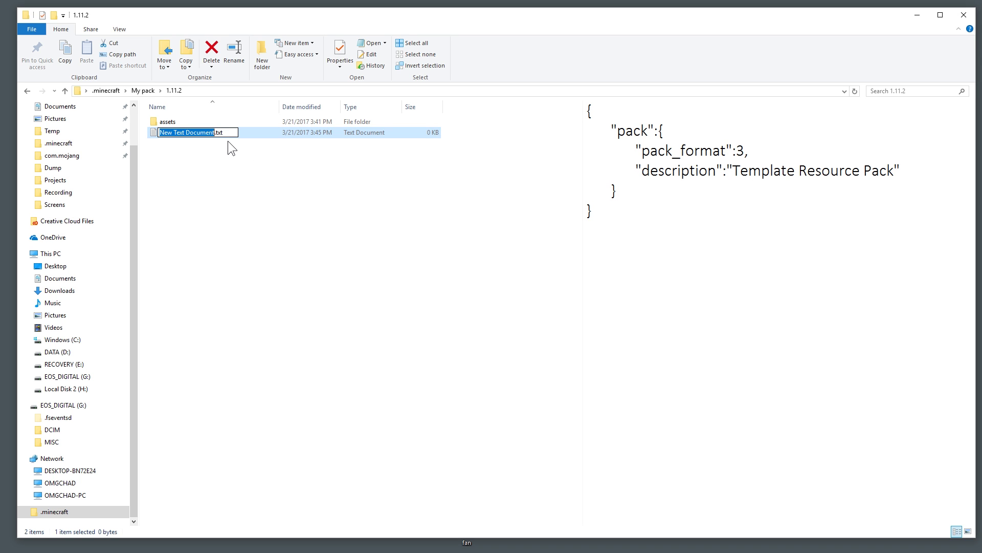
key("ctrl+a")
type("pa")
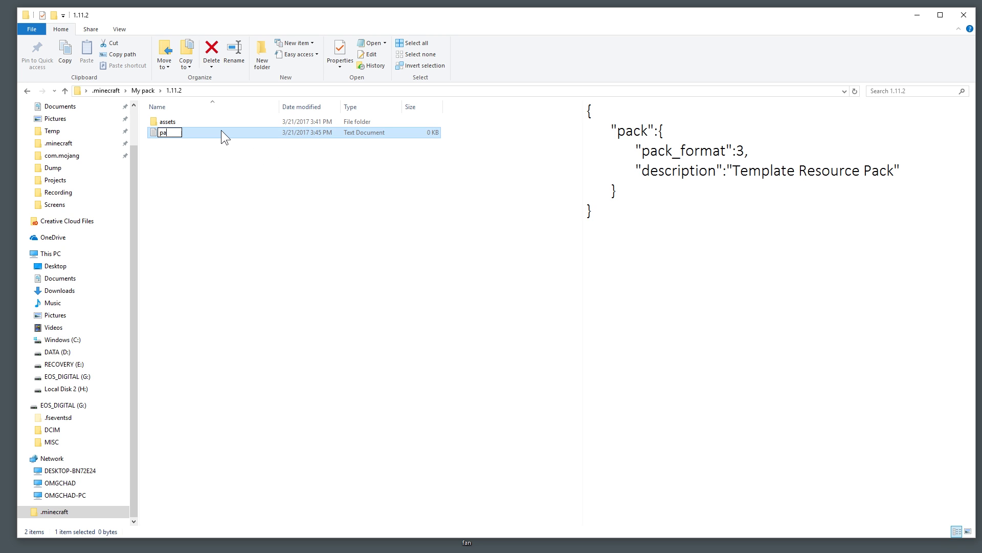
type("ck.mcmeta")
key("Return")
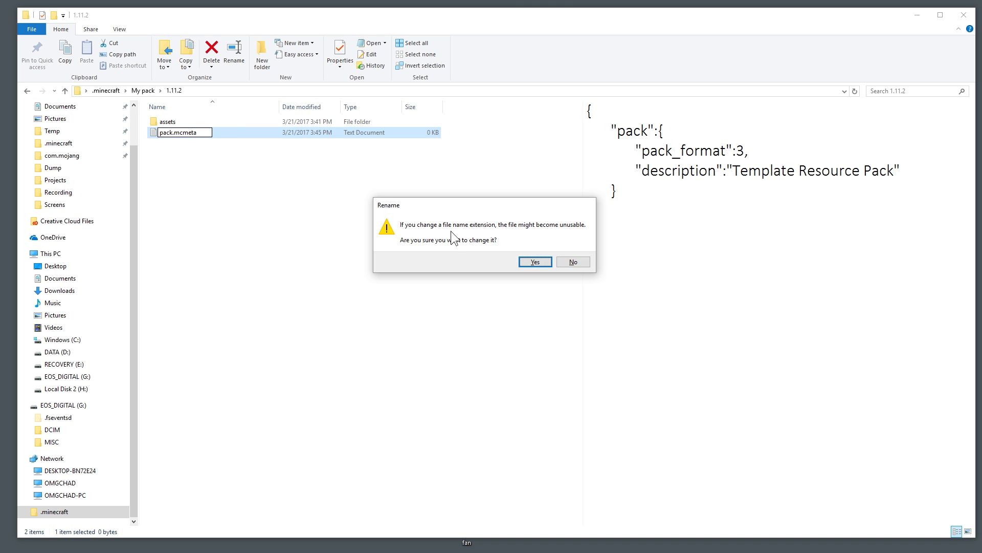
left_click(535, 262)
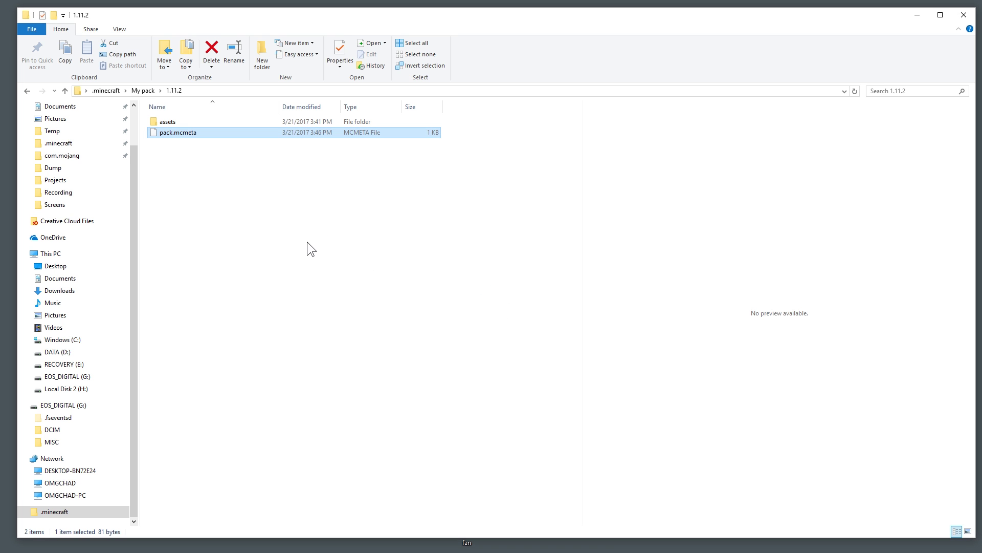
left_click(855, 92)
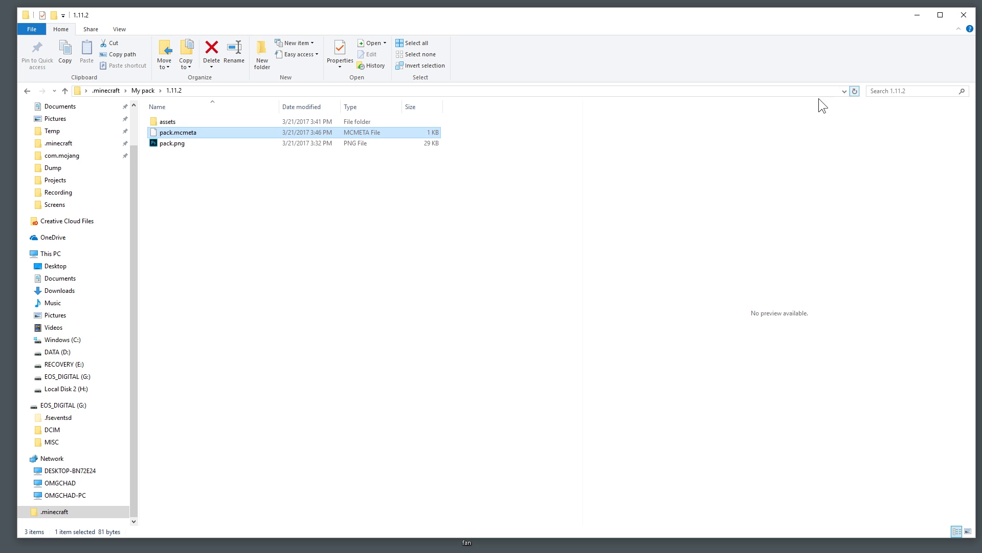
left_click(196, 143)
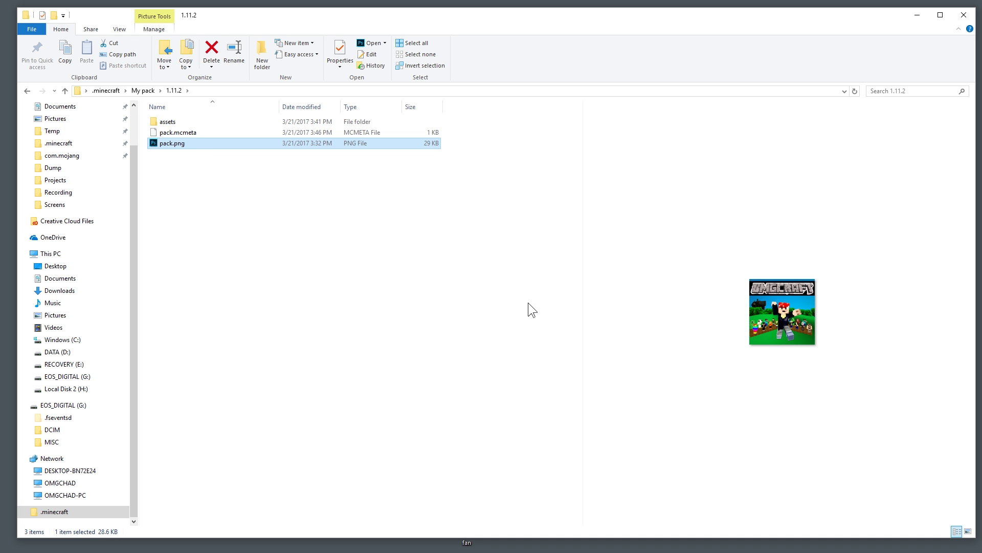
left_click(169, 124)
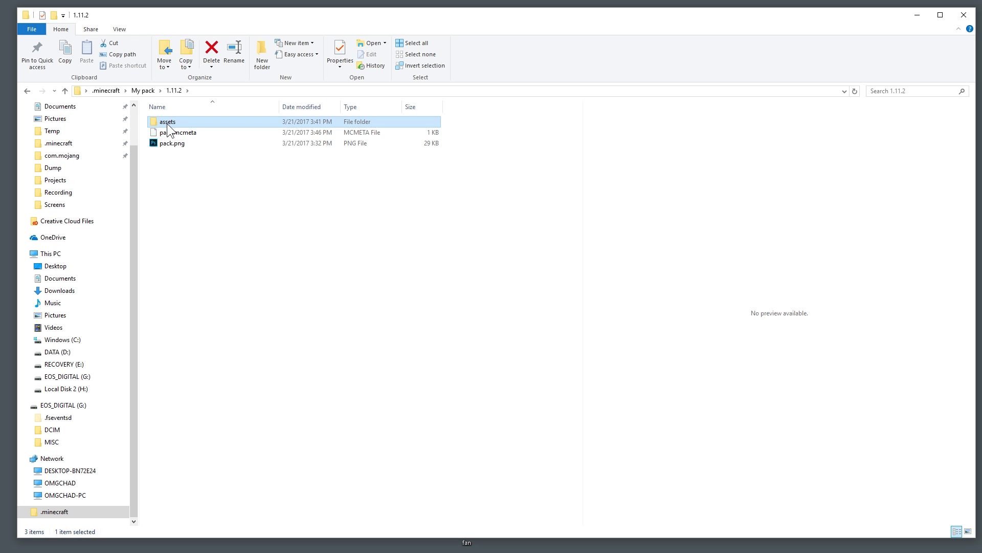
left_click(169, 135)
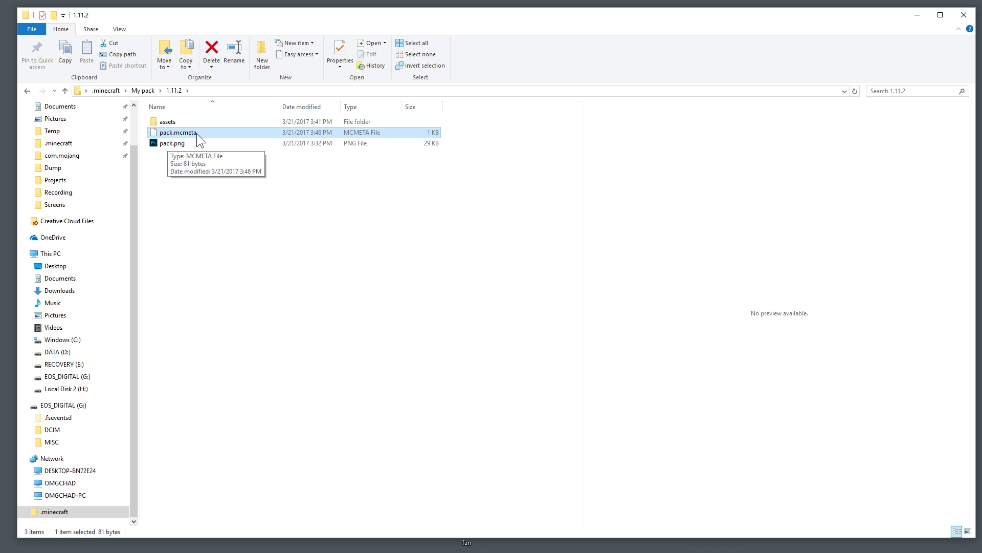
left_click(180, 144)
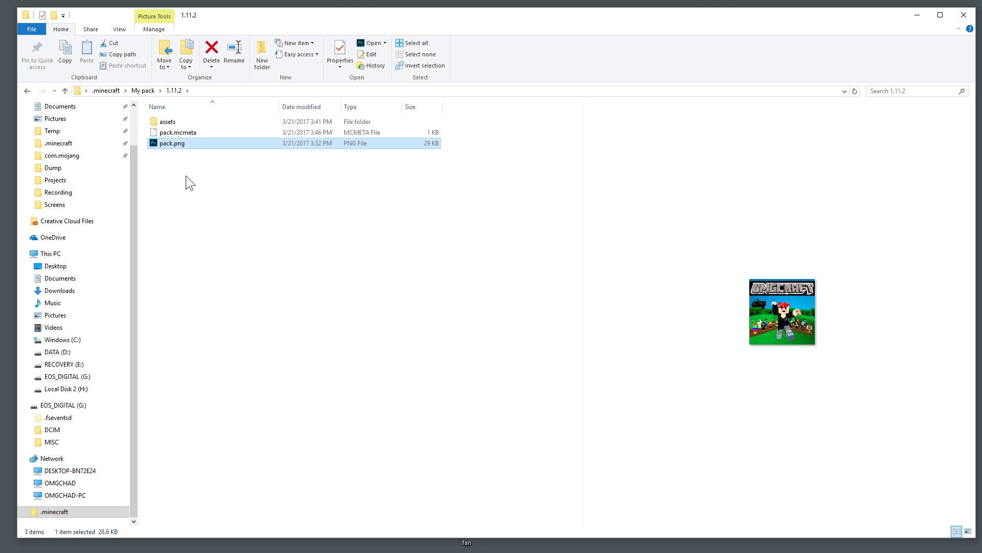
Compress assets, pack.mcmeta and pack.png with 7-Zip into an archive named mypack.zip.
left_click_drag(182, 171, 166, 121)
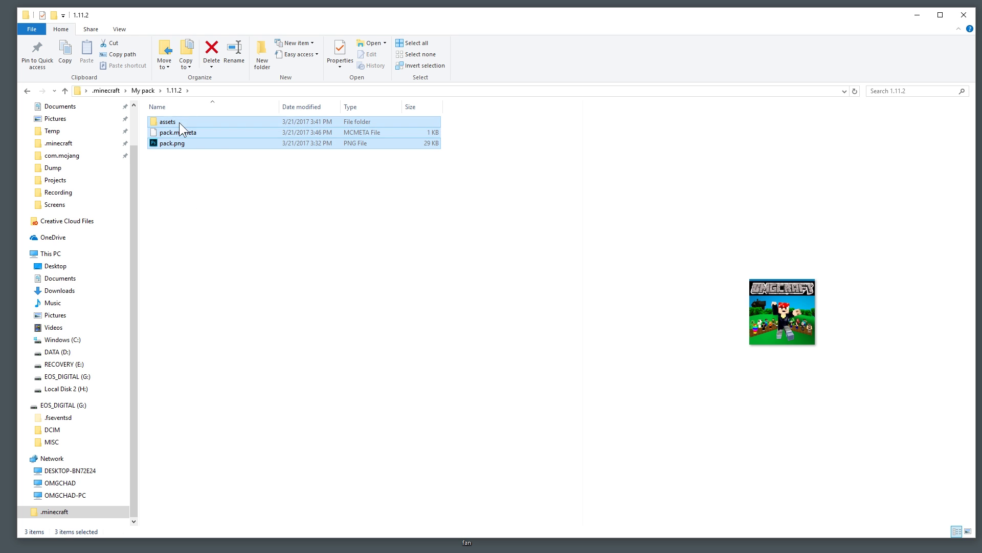
right_click(171, 120)
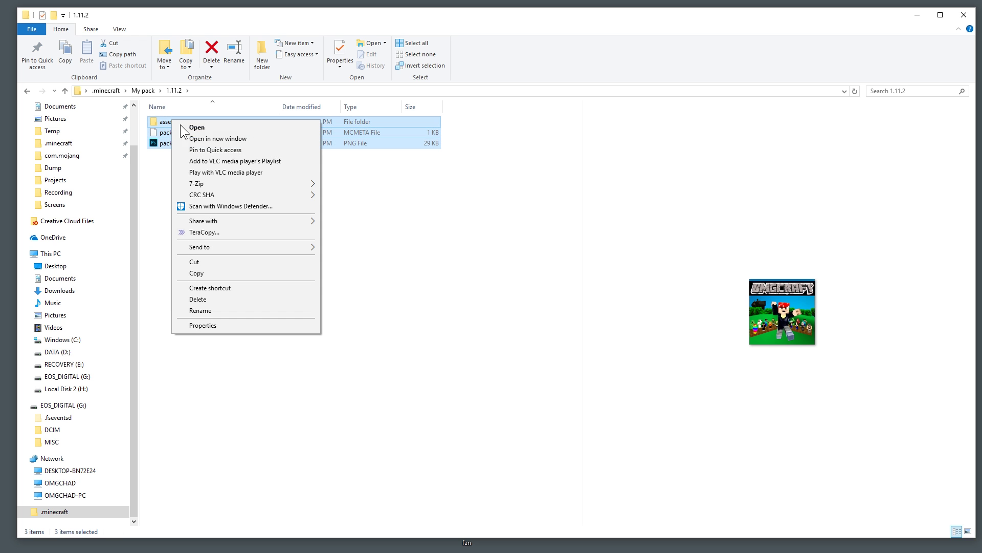
mouse_move(203, 181)
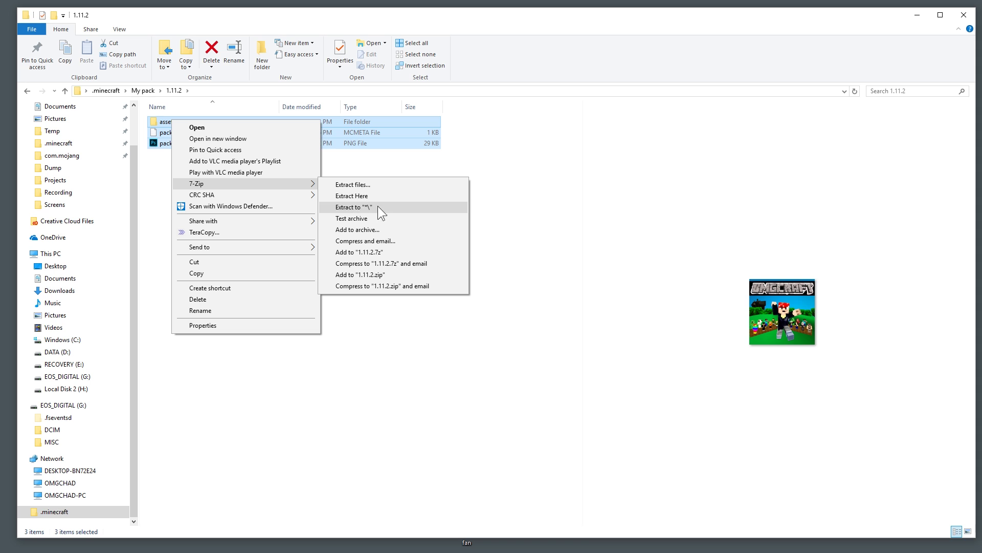
left_click(383, 230)
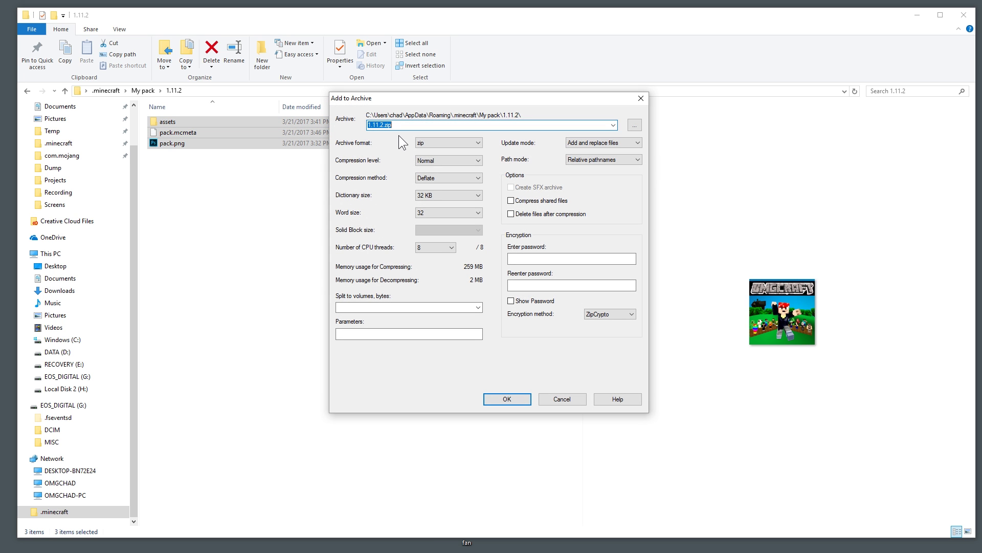
type("mypack")
key("Return")
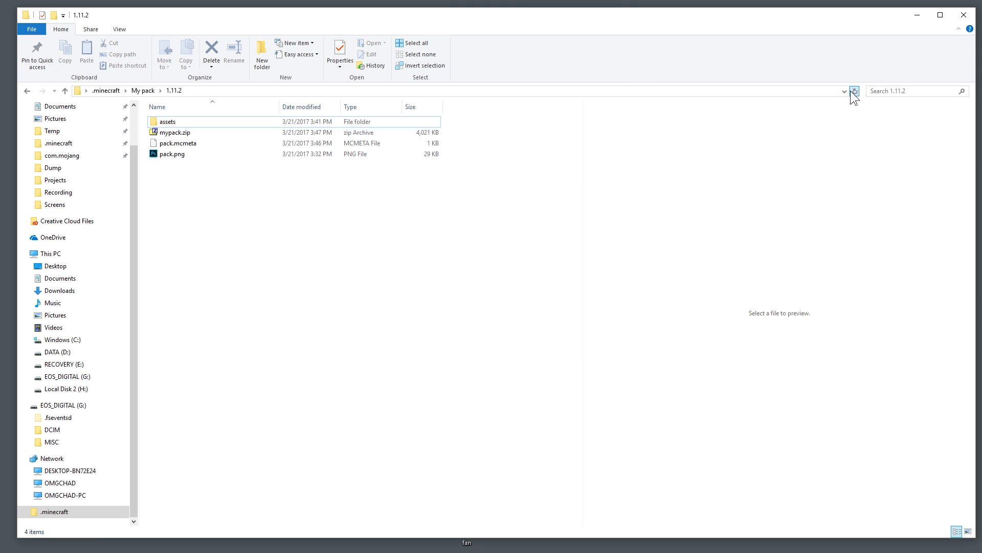
left_click(213, 132)
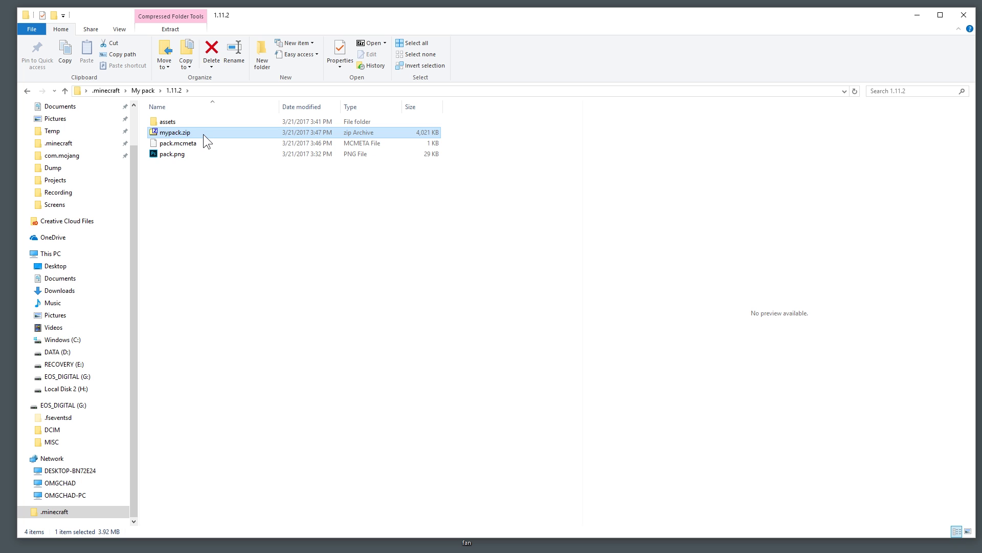
double_click(172, 135)
left_click(200, 210)
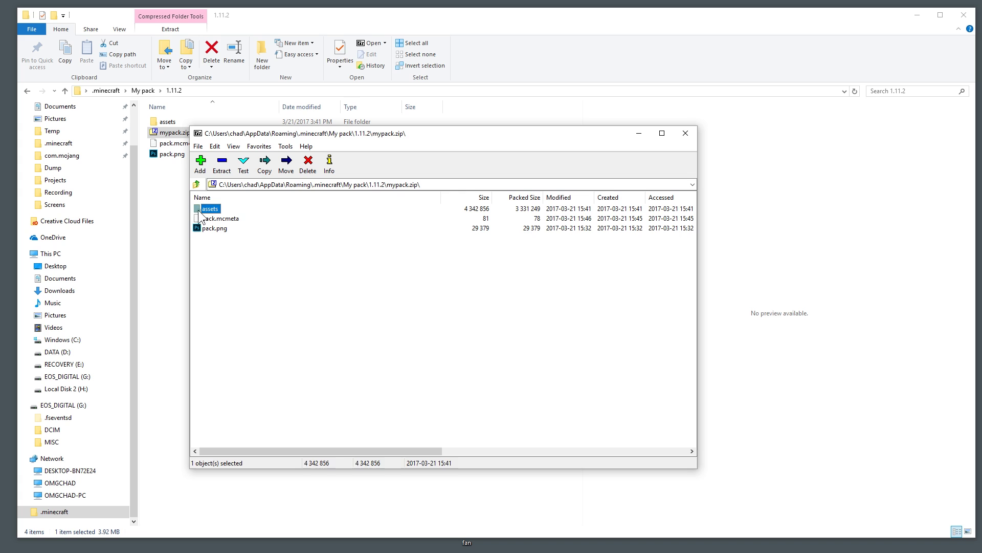
key("Down")
key("Down")
key("Up")
key("Up")
key("Down")
key("Down")
left_click(685, 134)
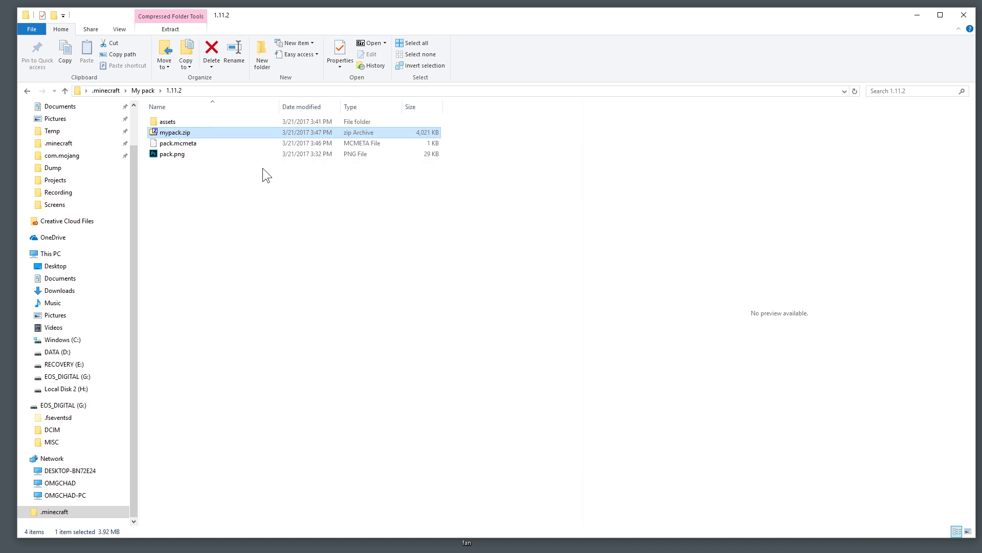
left_click_drag(263, 168, 168, 145)
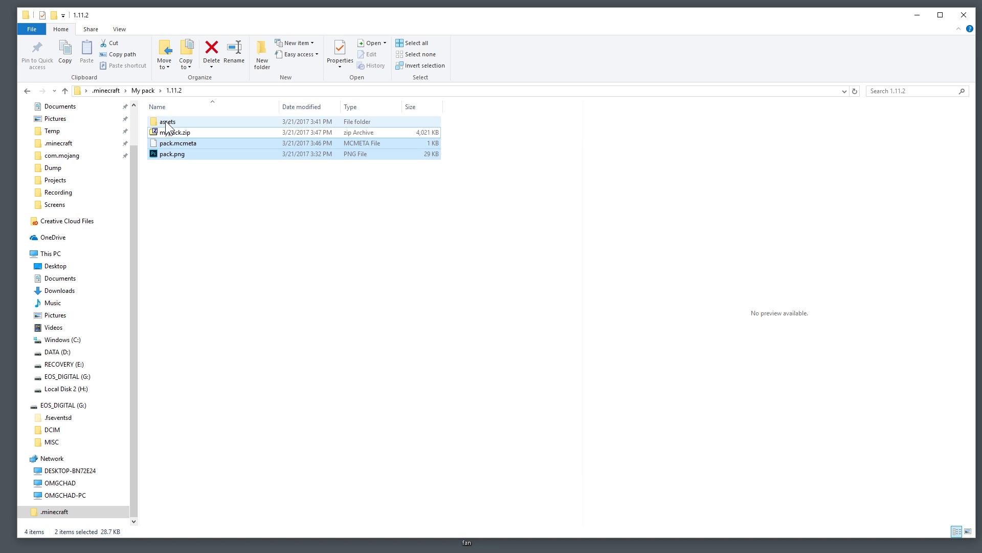
Create a New folder and move assets, pack.mcmeta and pack.png into it.
left_click(165, 121, "ctrl")
left_click(262, 57)
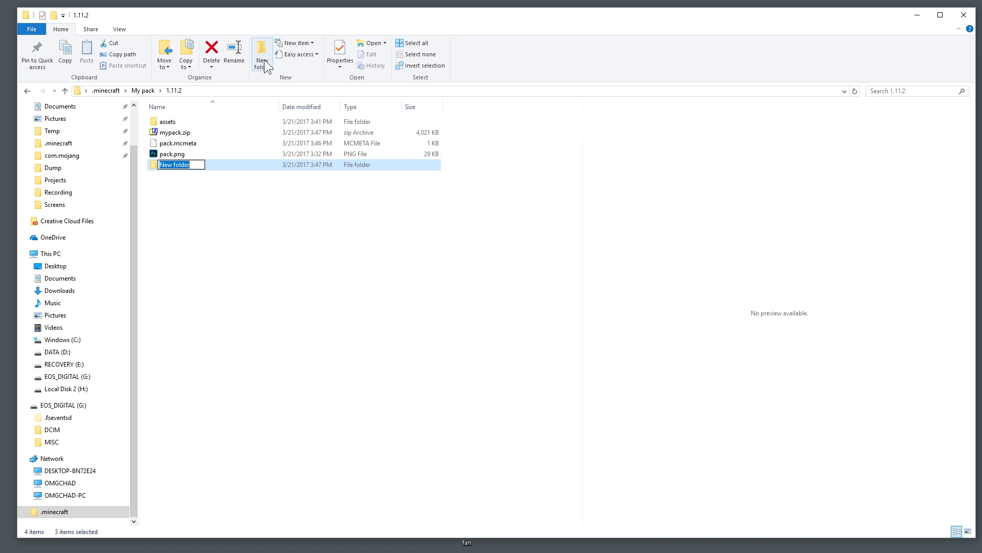
key("Return")
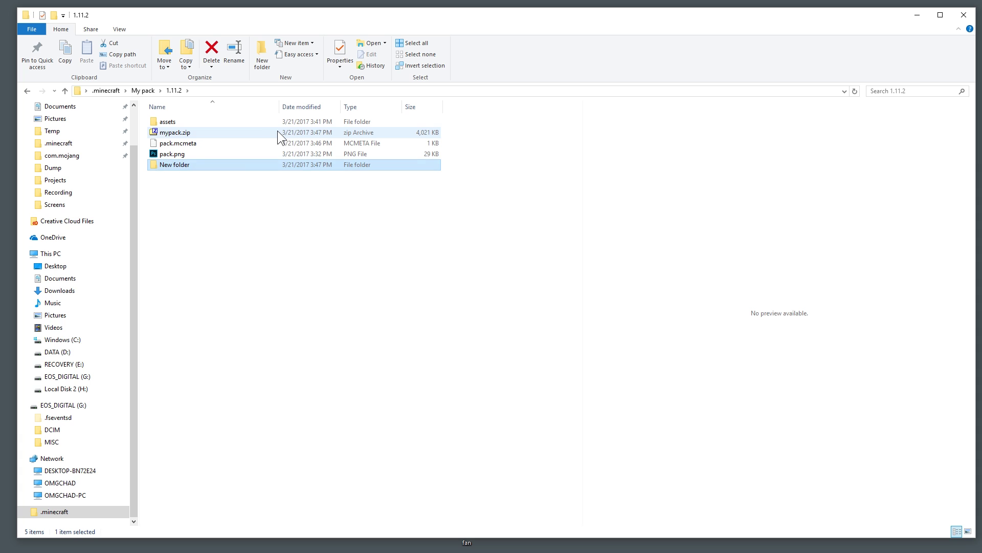
left_click(165, 154)
left_click(168, 143, "ctrl")
left_click(170, 121, "ctrl")
left_click_drag(167, 121, 169, 168)
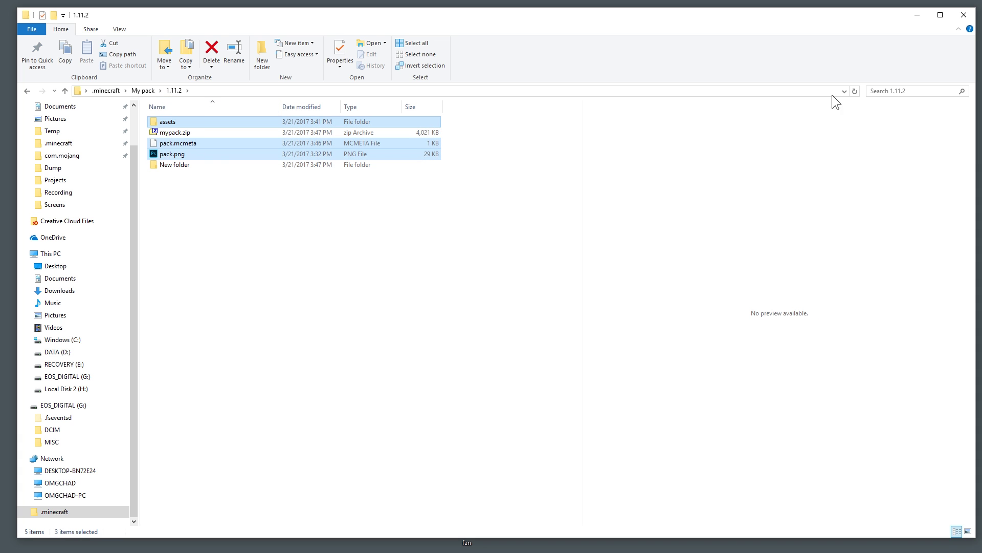
left_click(855, 91)
Compress New folder with 7-Zip into an archive named mysecondpack.zip.
left_click(172, 122)
right_click(172, 122)
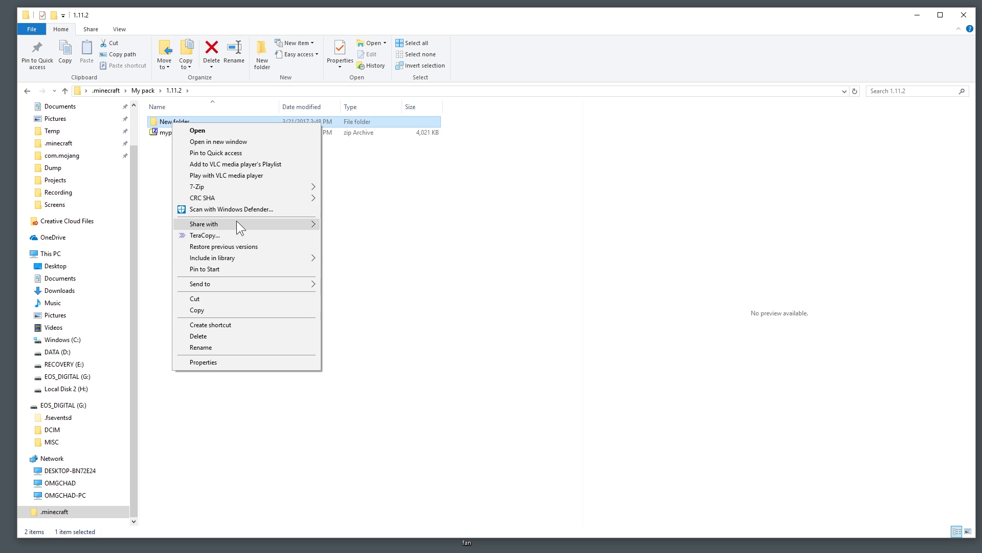
mouse_move(231, 188)
left_click(385, 187)
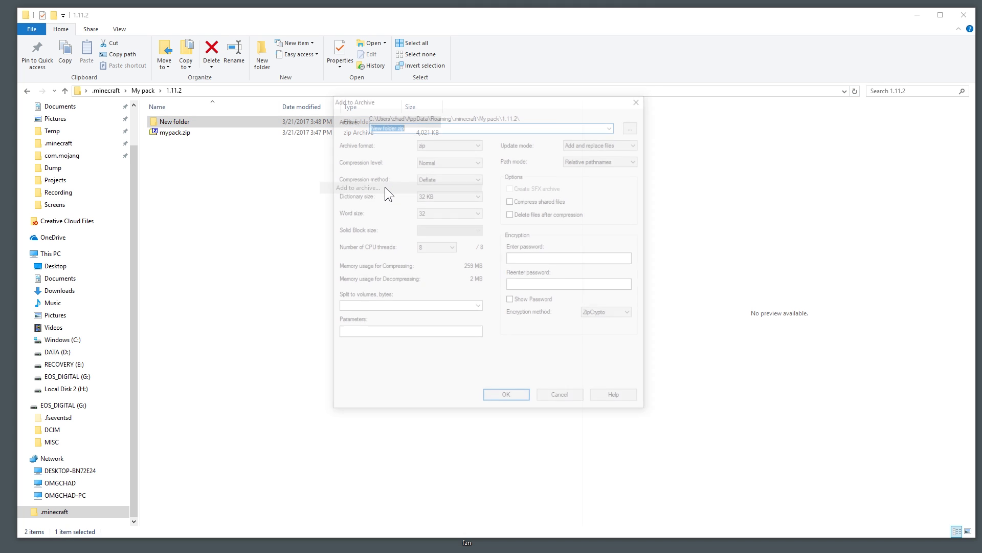
type("my")
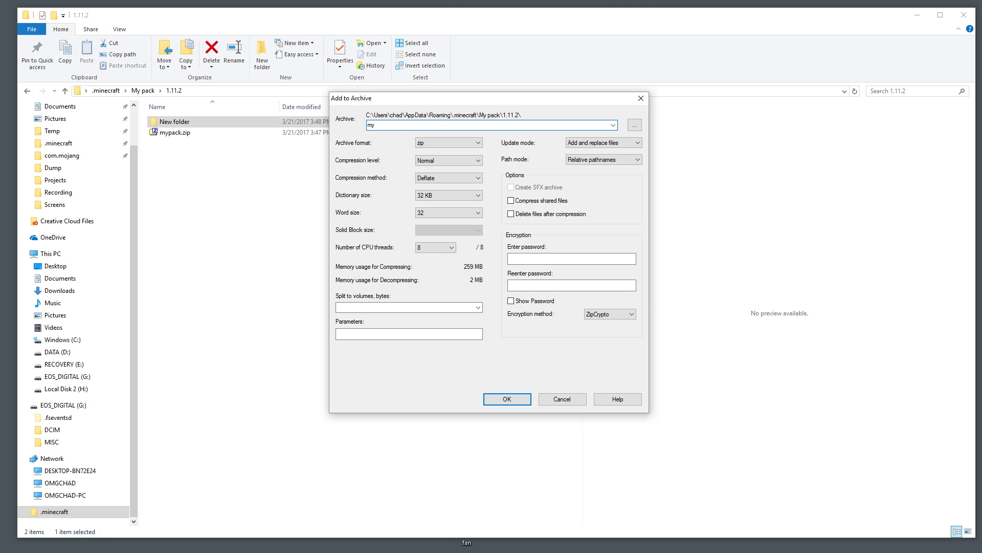
type("secondpack")
key("Return")
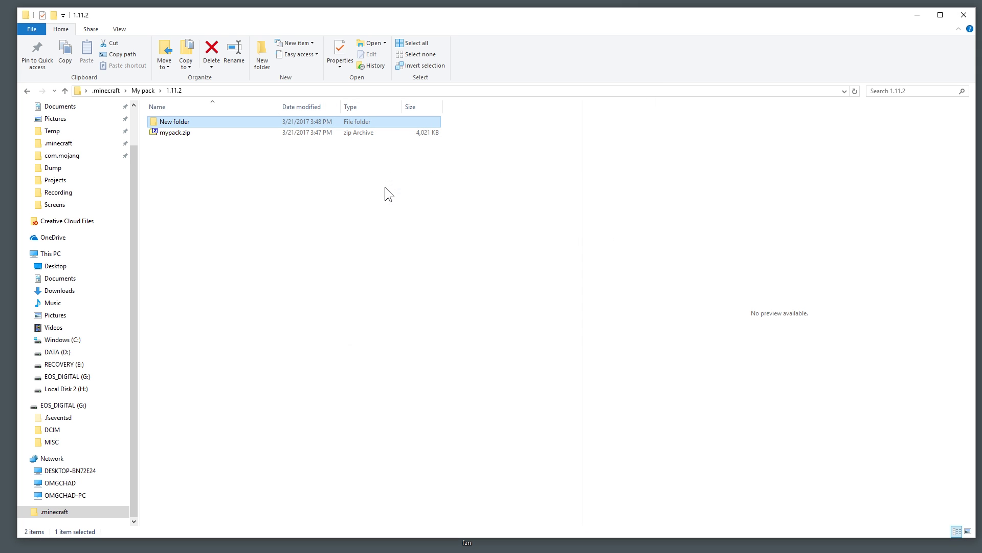
left_click(855, 91)
Open both archives in 7-Zip and inspect mypack.zip's assets, pack.mcmeta and pack.png entries.
double_click(168, 143)
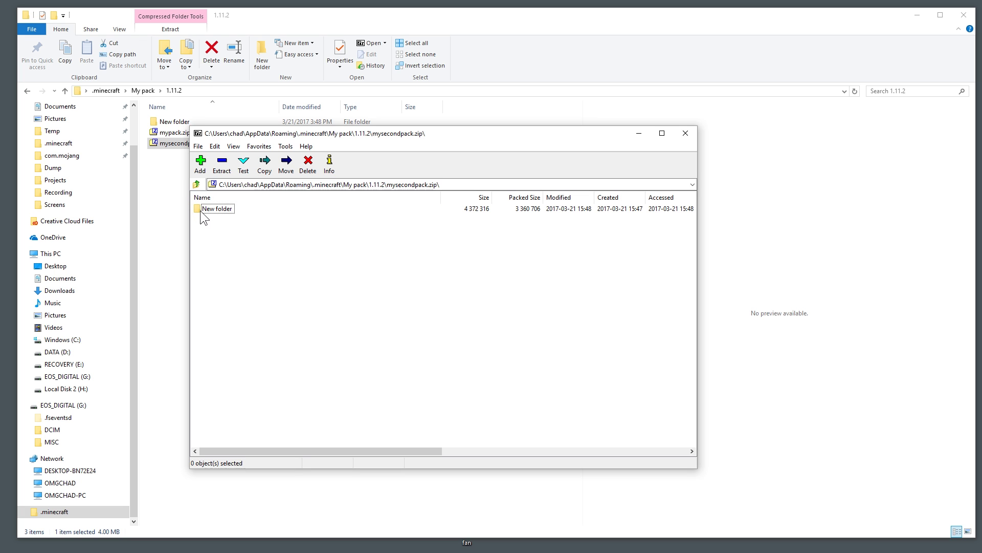
double_click(160, 132)
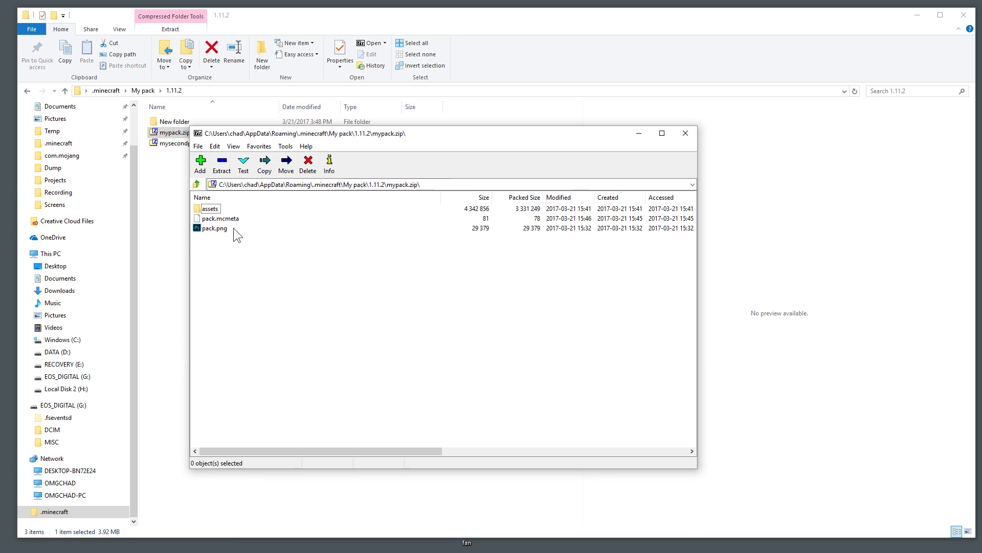
left_click(205, 209)
left_click(215, 219)
left_click(211, 227)
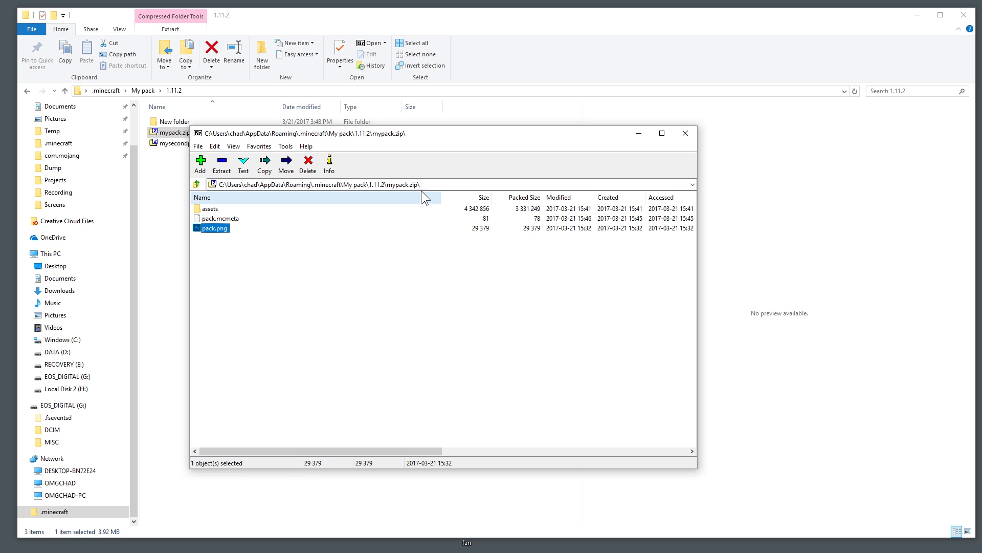
left_click(685, 133)
Reopen mysecondpack.zip to confirm it holds only New folder, then select mypack.zip.
double_click(182, 143)
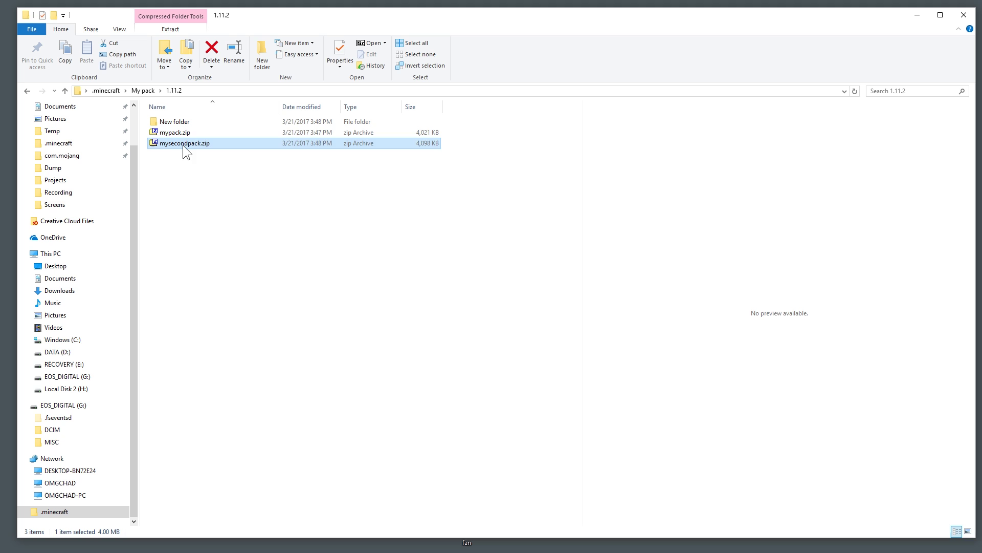
left_click(216, 209)
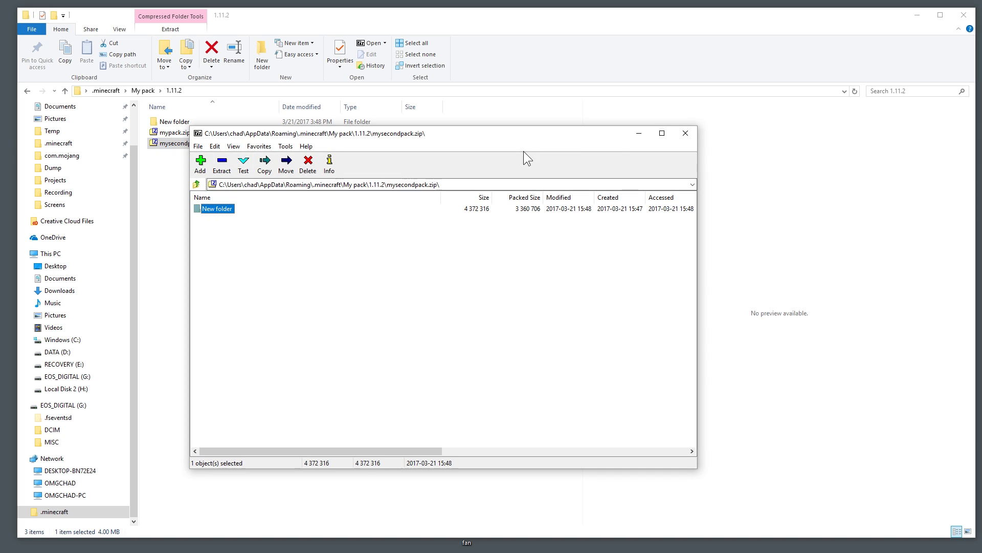
left_click(688, 132)
left_click(185, 134)
right_click(186, 134)
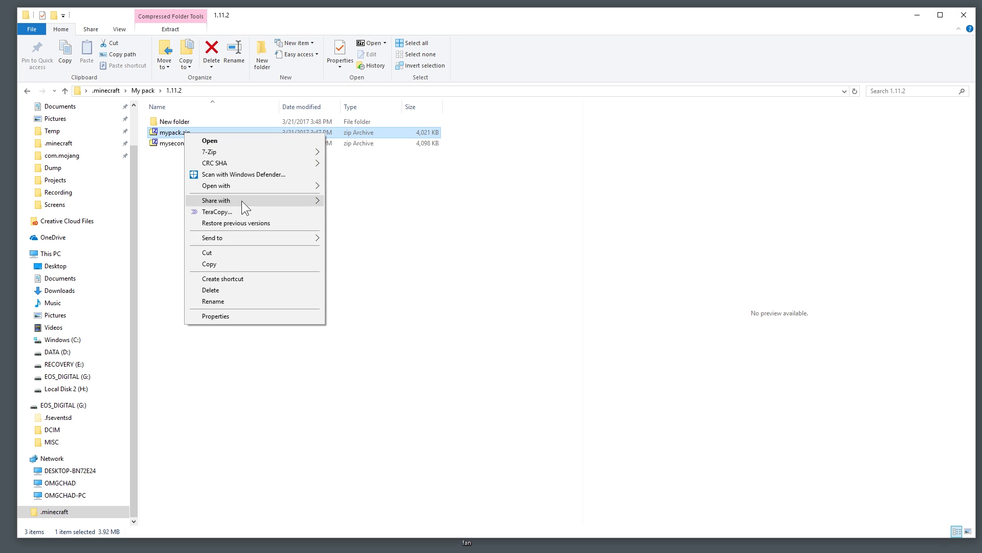
Copy mypack.zip and open the Minecraft game directory from the launcher.
left_click(232, 262)
left_click(106, 90)
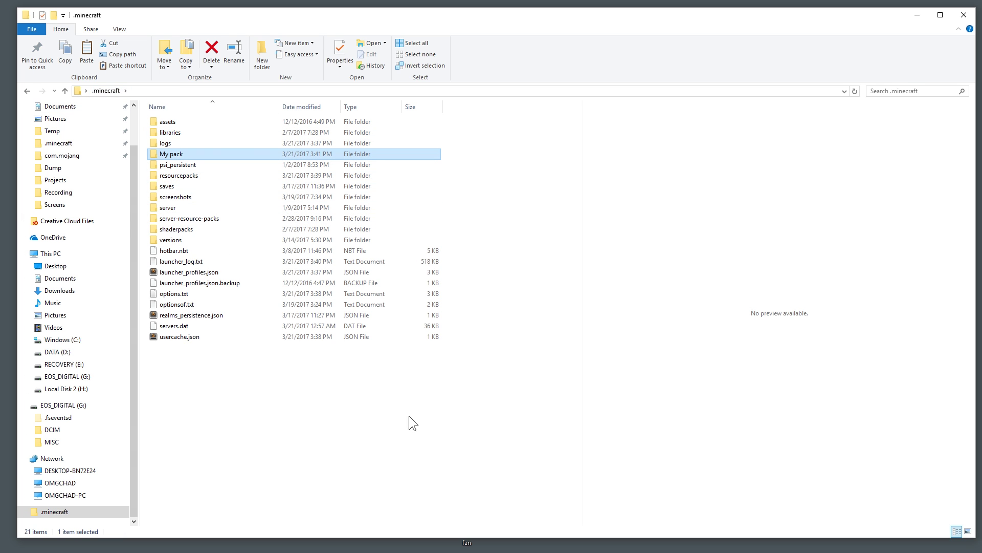
key("alt+Tab")
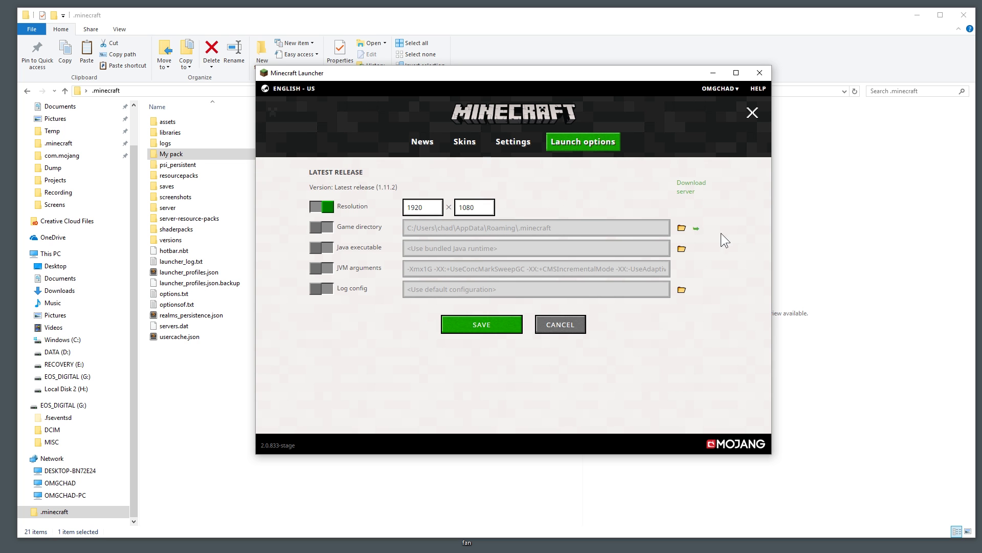
left_click(697, 230)
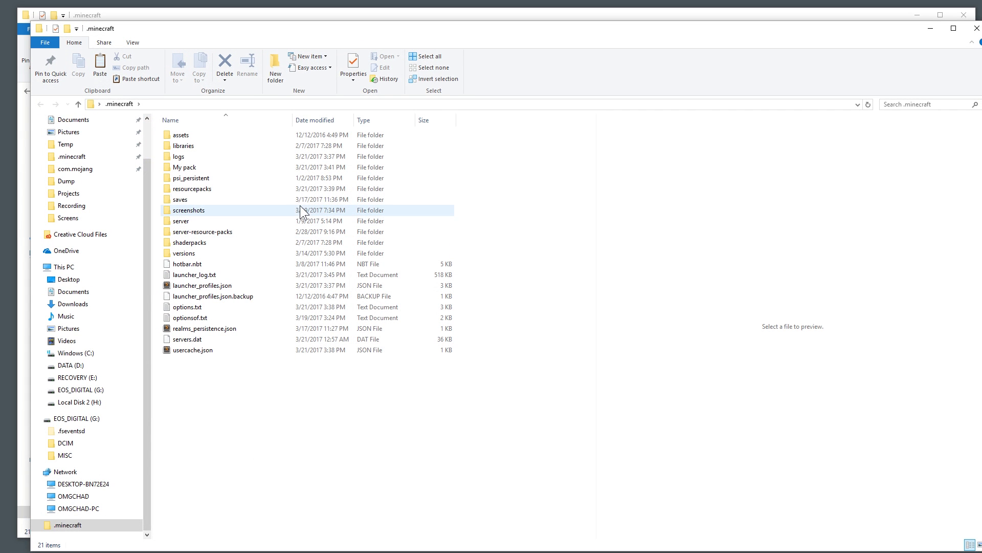
left_click_drag(245, 29, 240, 22)
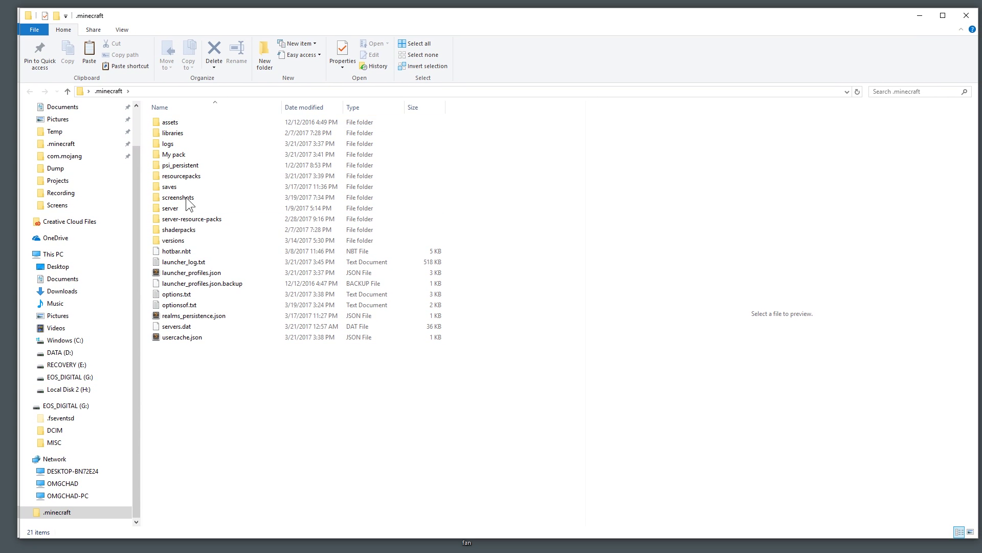
Paste mypack.zip into the .minecraft resourcepacks folder and confirm it appears.
double_click(192, 176)
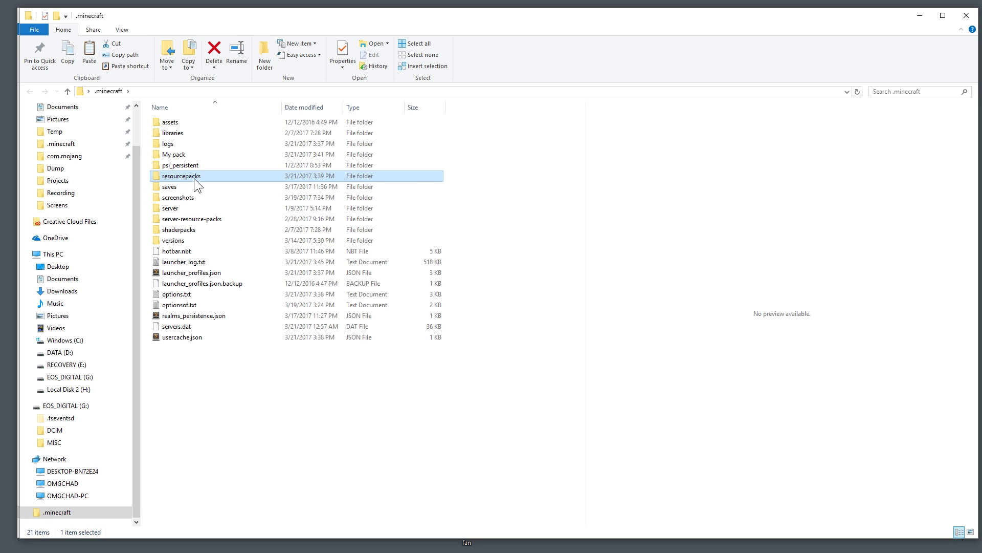
right_click(194, 235)
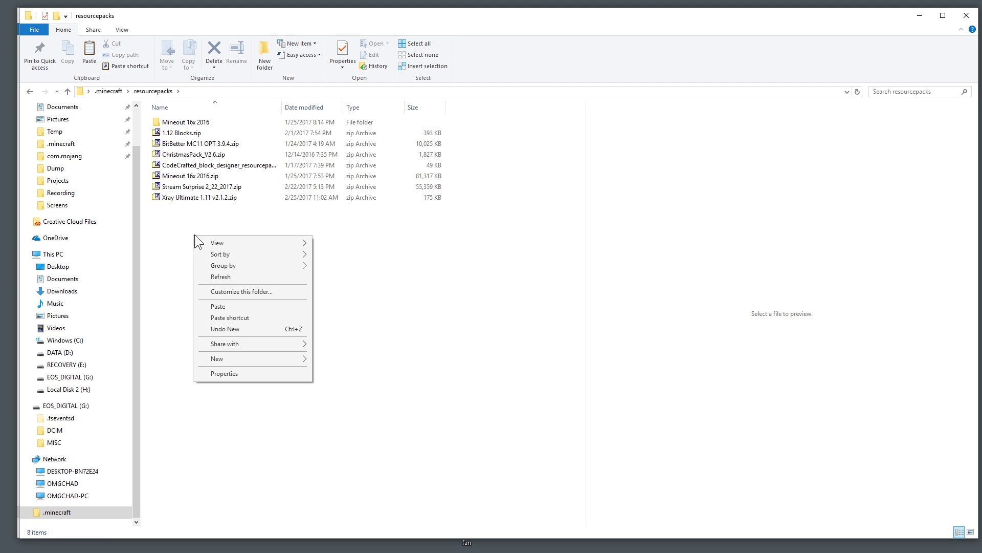
left_click(235, 306)
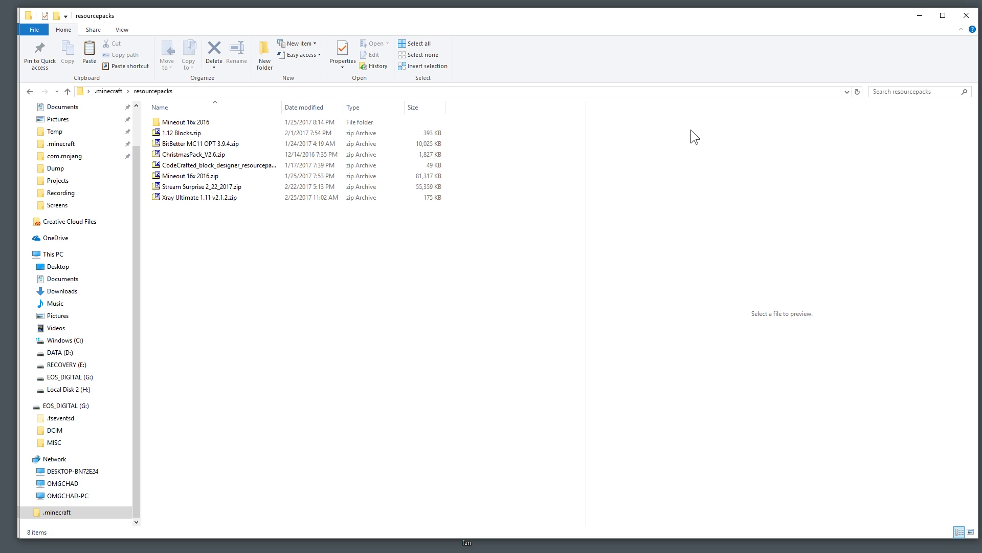
left_click(857, 91)
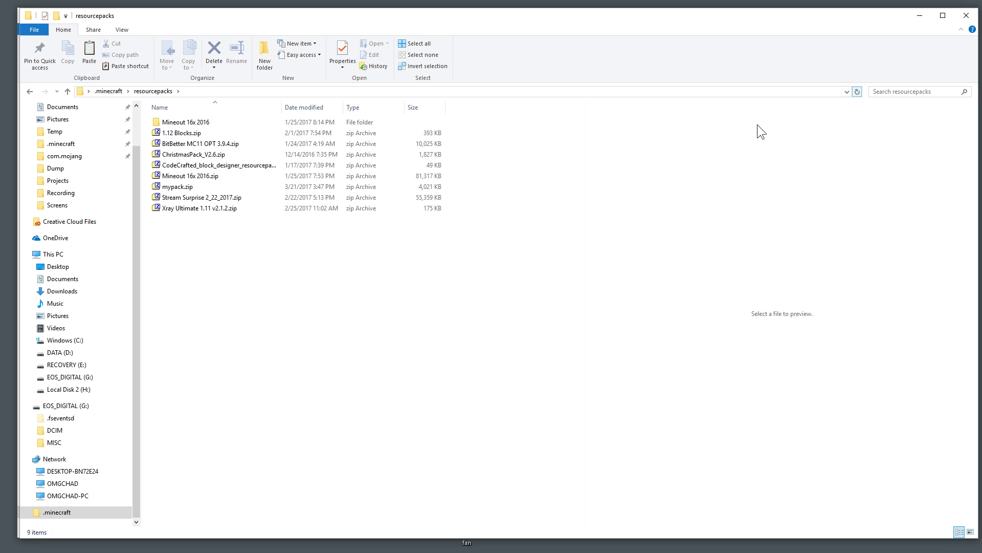
left_click(189, 185)
key("alt+Tab")
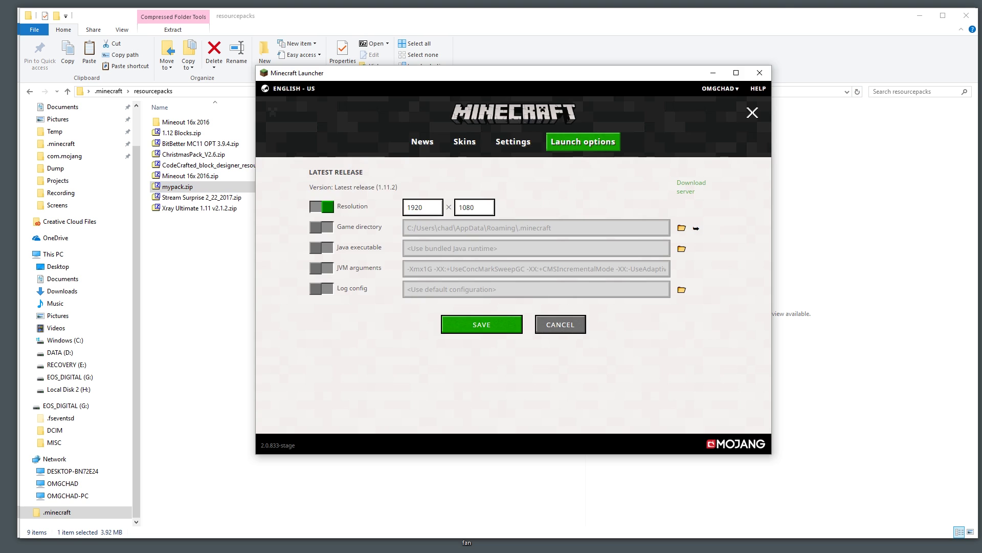
Start Minecraft, select mypack.zip under Options > Resource Packs, and open the Singleplayer worlds.
left_click(573, 324)
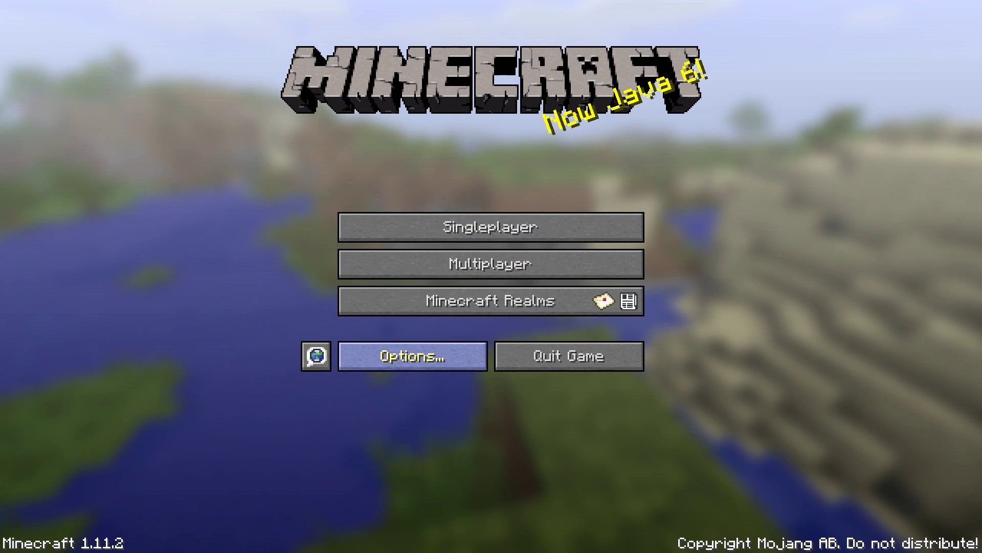
left_click(412, 355)
left_click(368, 282)
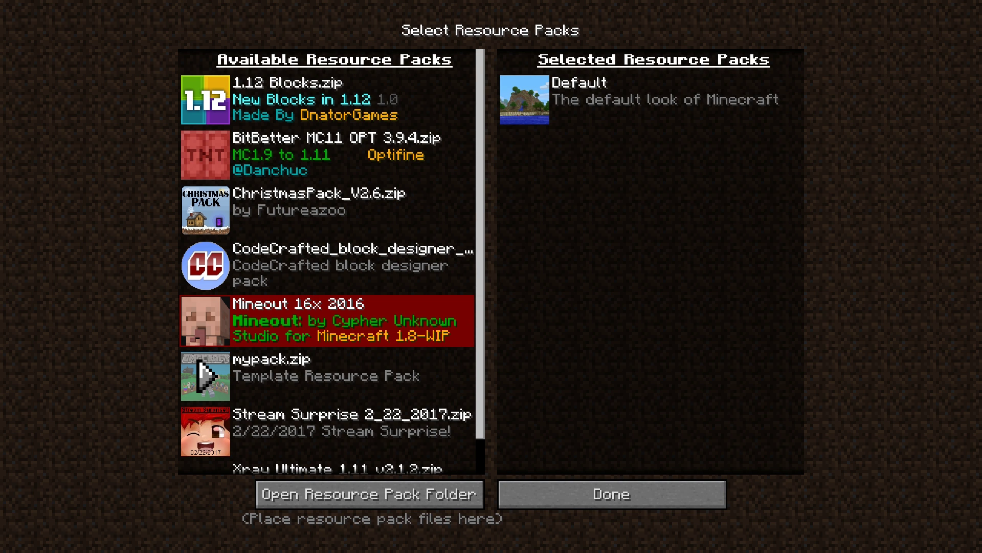
left_click(205, 376)
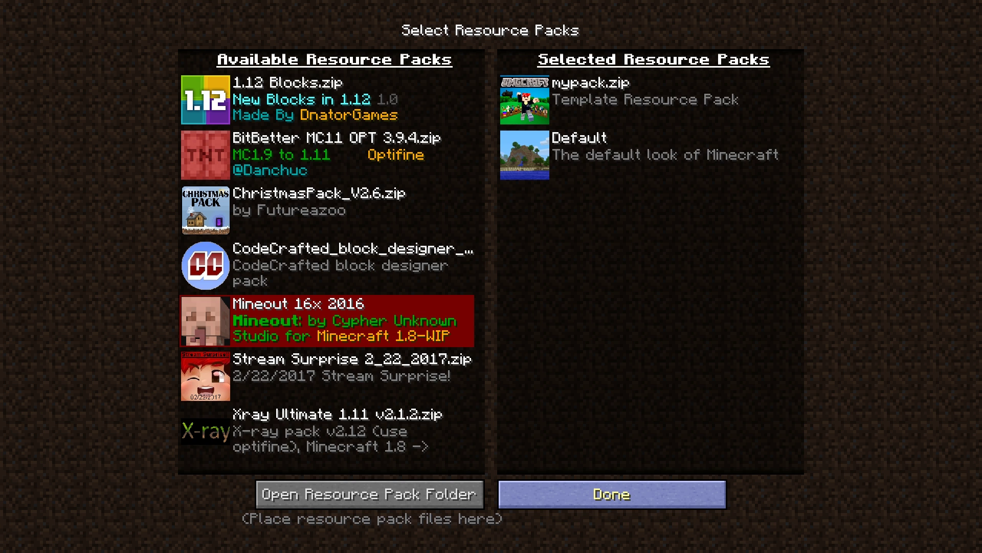
left_click(612, 494)
left_click(491, 364)
left_click(491, 223)
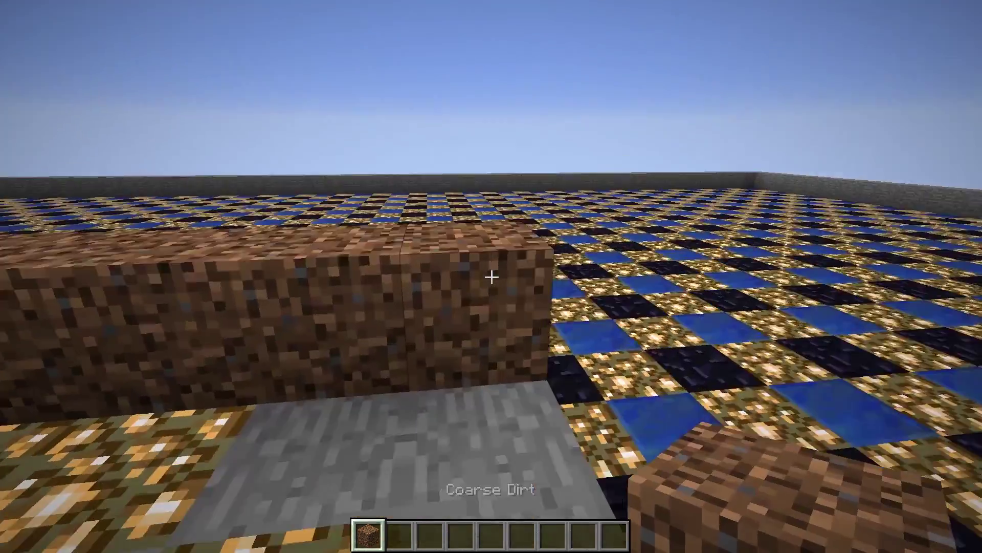
Clear the dirt ahead, take Bricks from the creative inventory, and place a brick block.
left_click(492, 277)
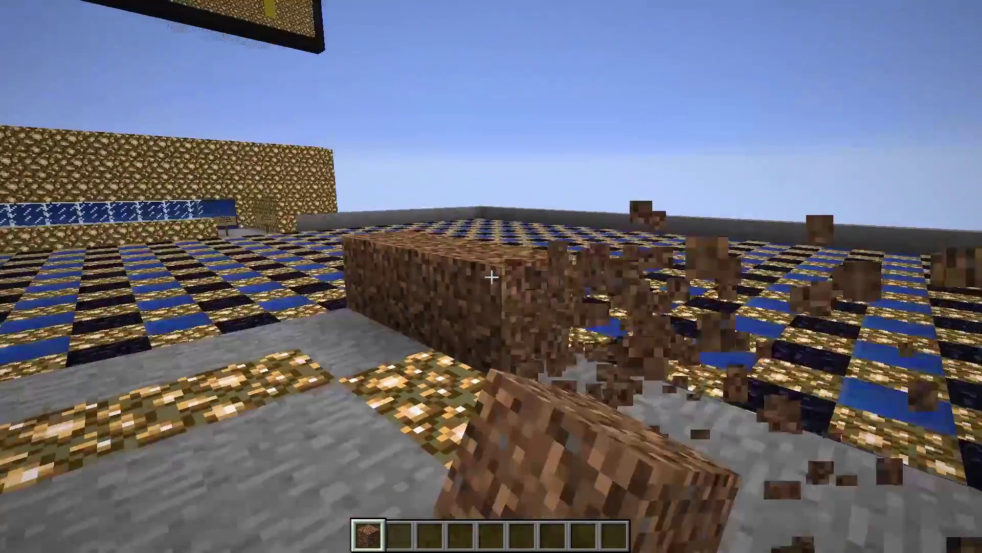
key("e")
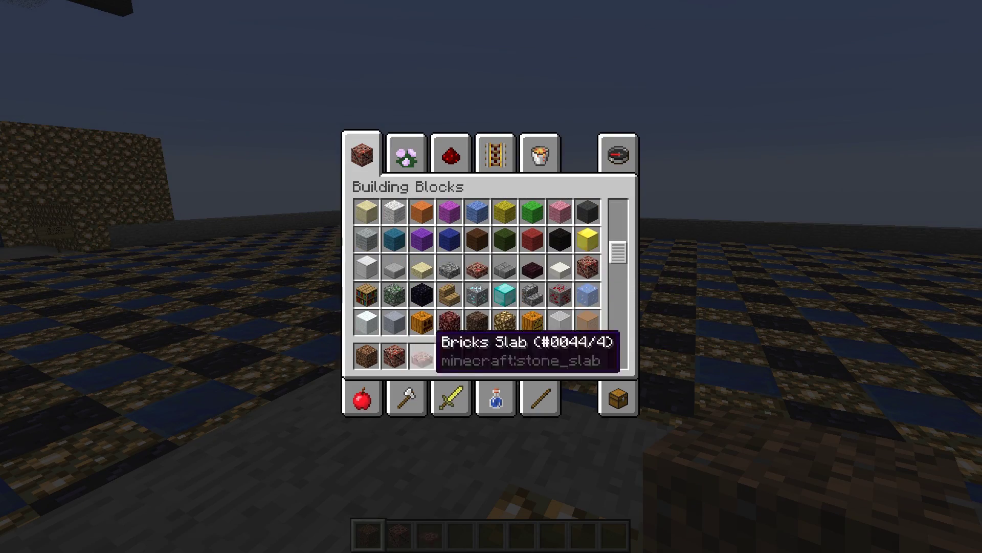
key("e")
key("2")
right_click(492, 277)
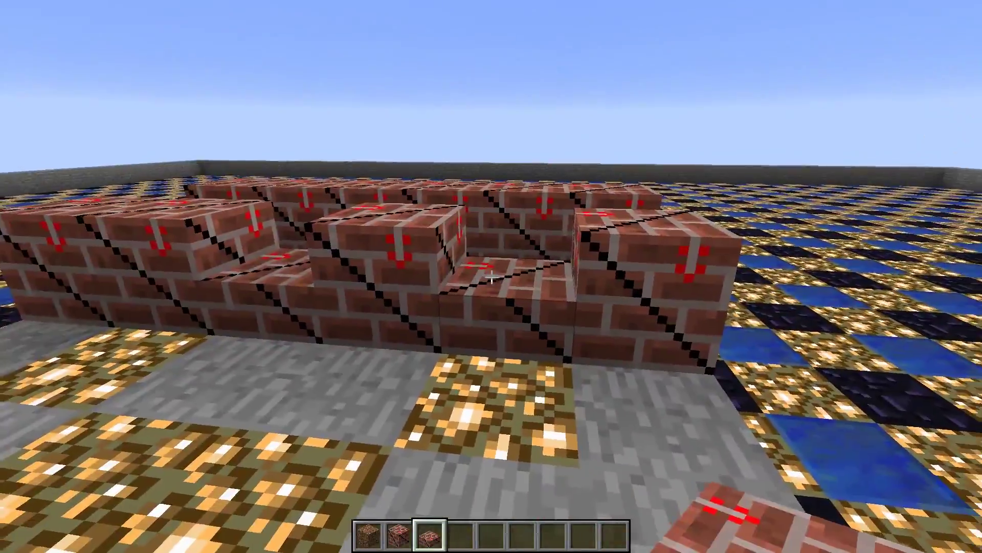
key("w")
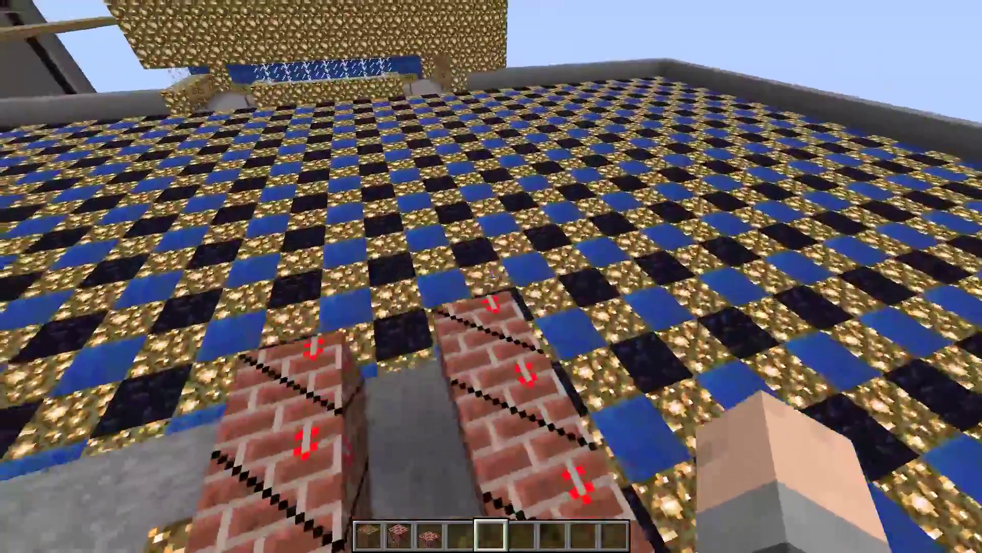
key("w")
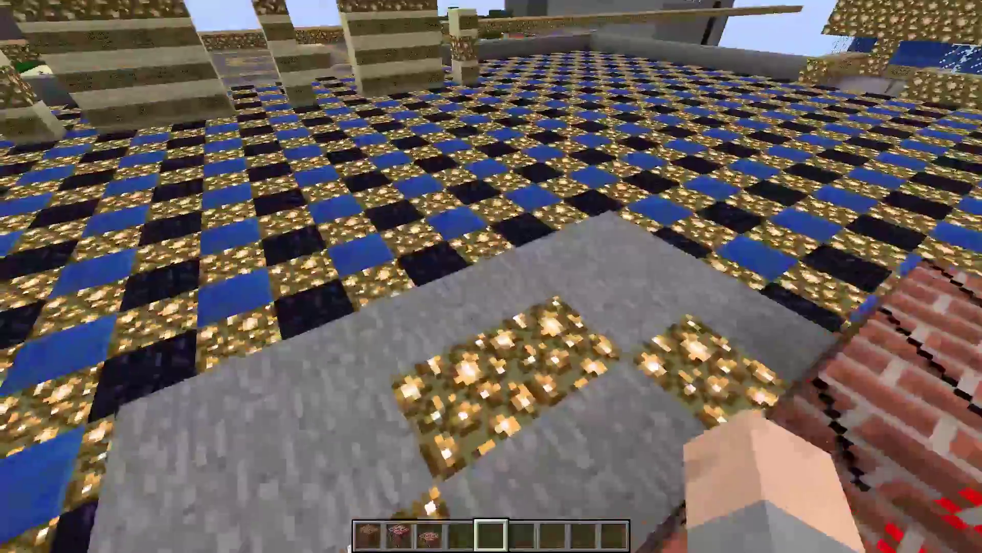
key("w")
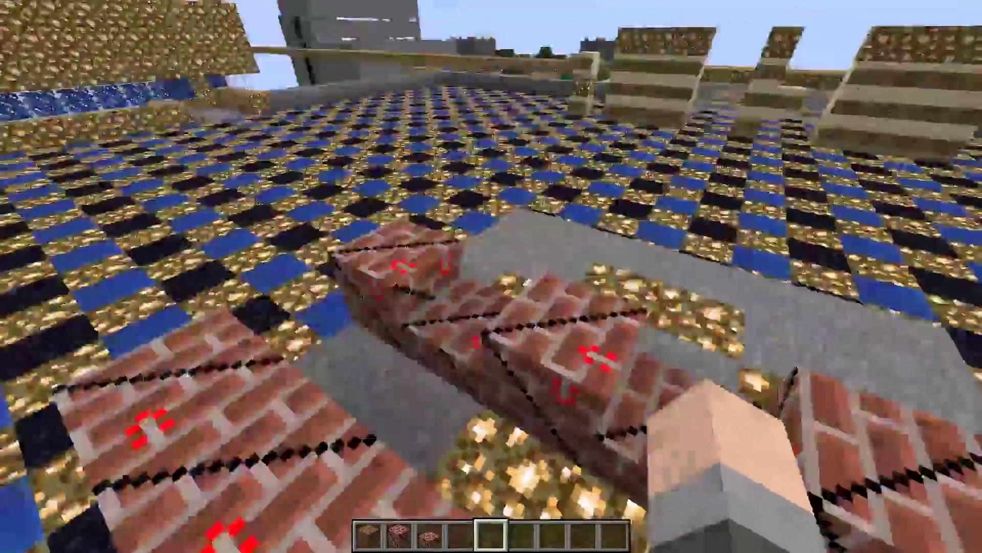
key("s")
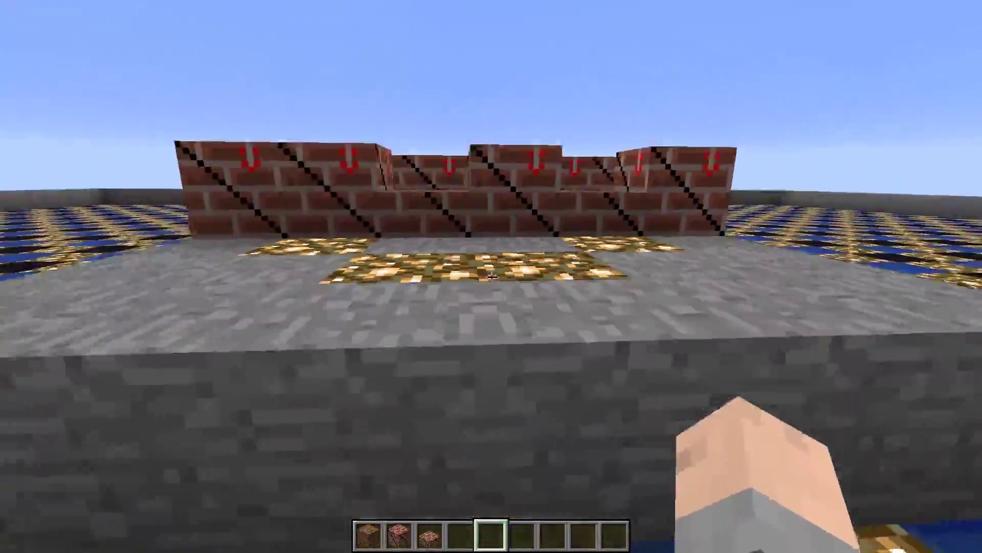
key("w")
left_click(491, 277)
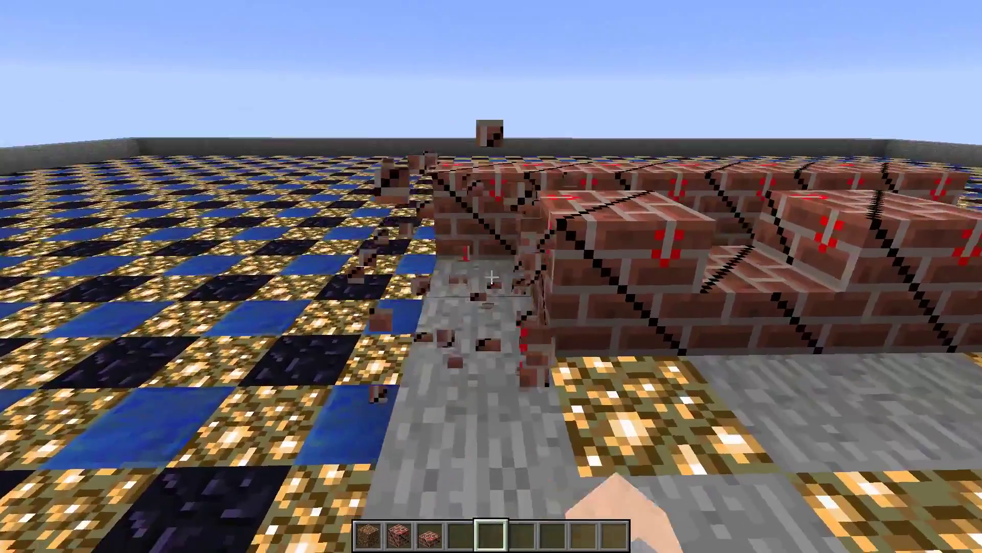
key("4")
key("s")
key("3")
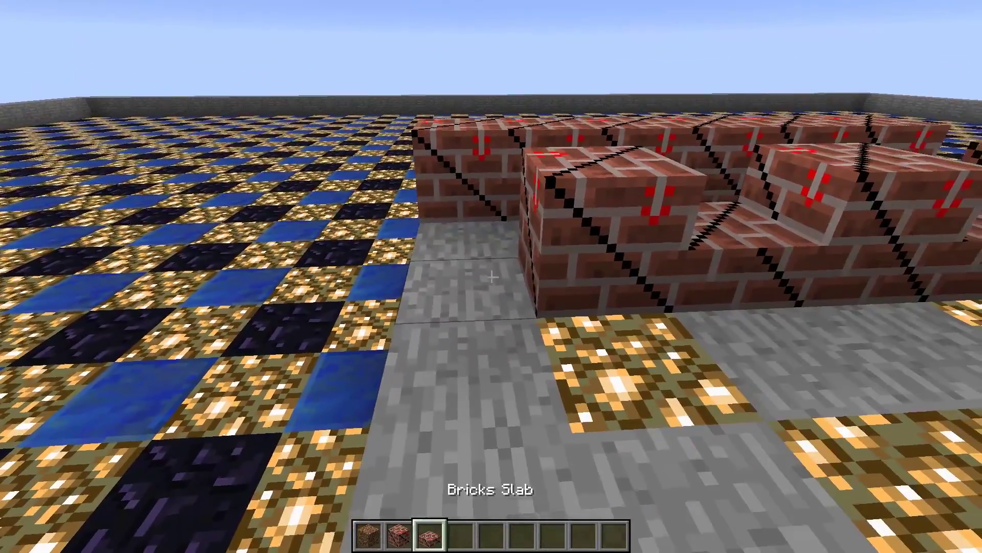
key("s")
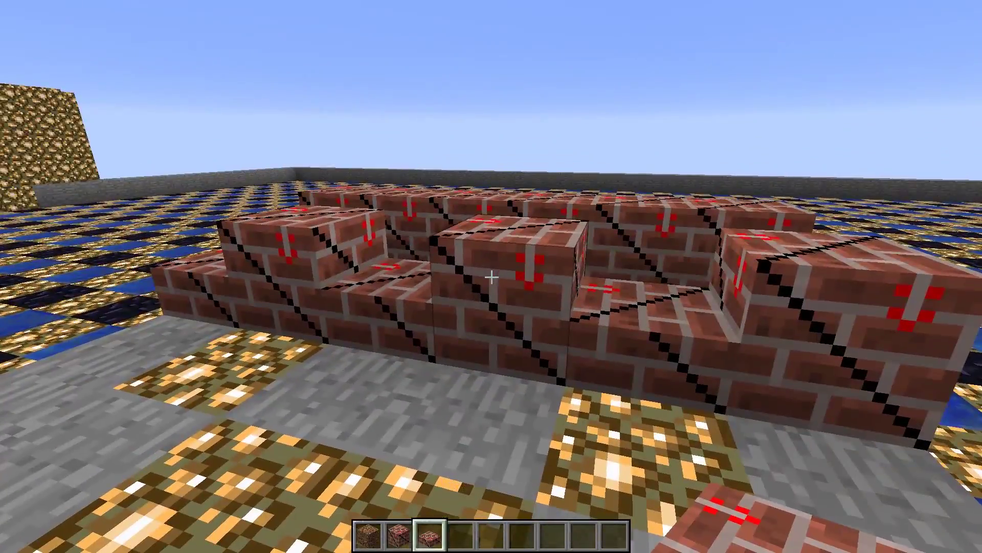